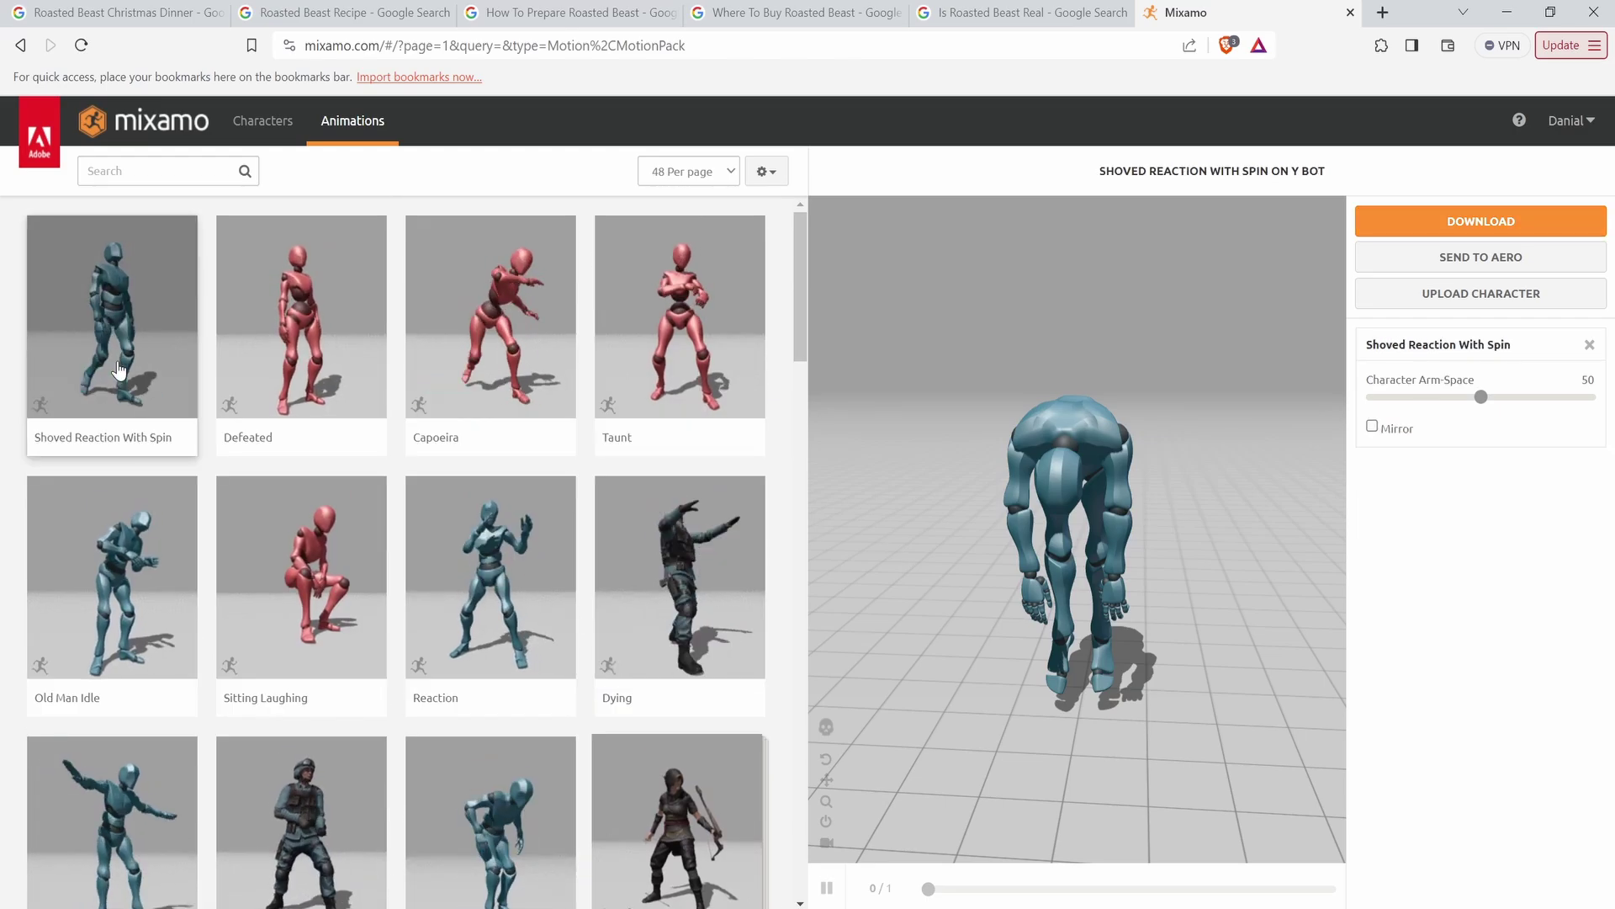
Preview the Capoeira, Shoved Reaction, Defeated and Taunt animations on Y Bot.
left_click(292, 351)
left_click(485, 357)
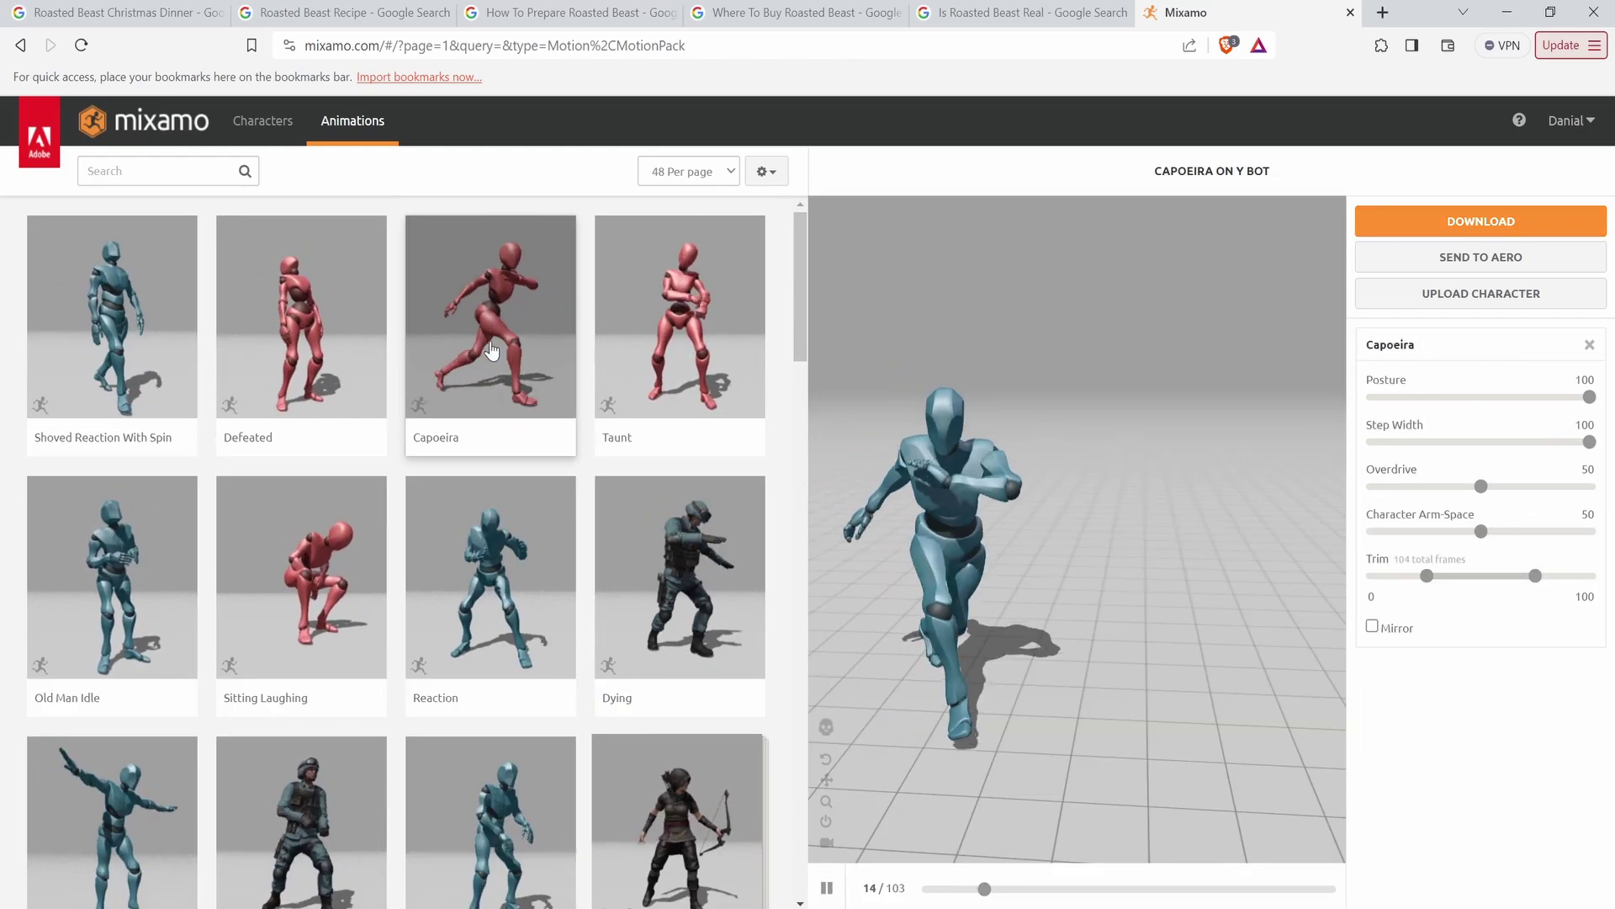
left_click(656, 338)
left_click(361, 516)
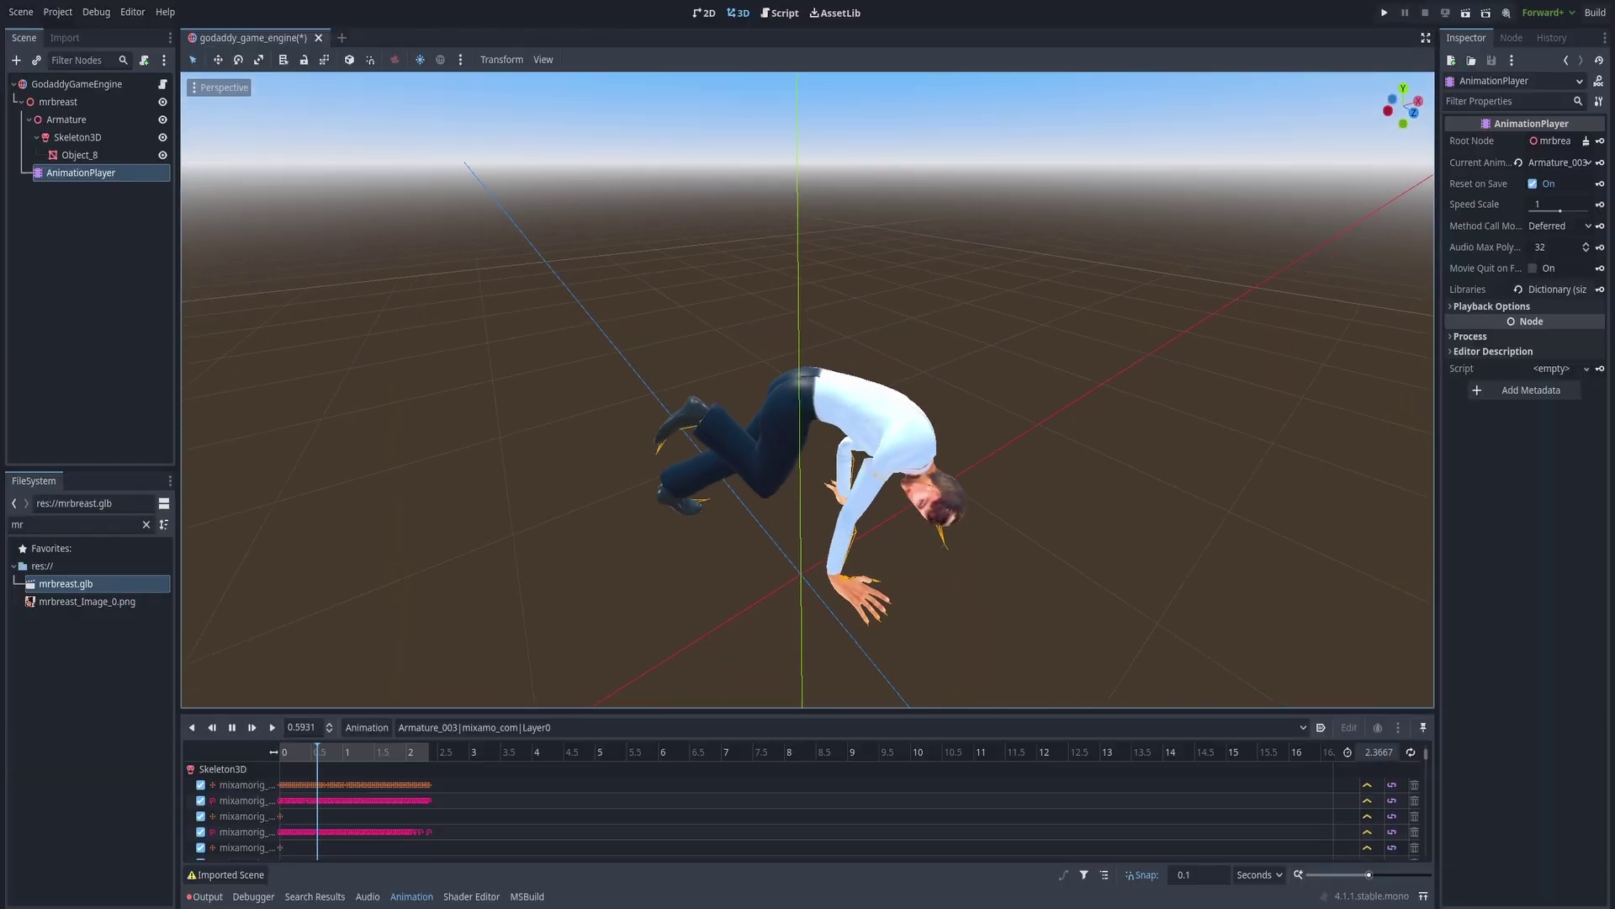
type("mixamo.com")
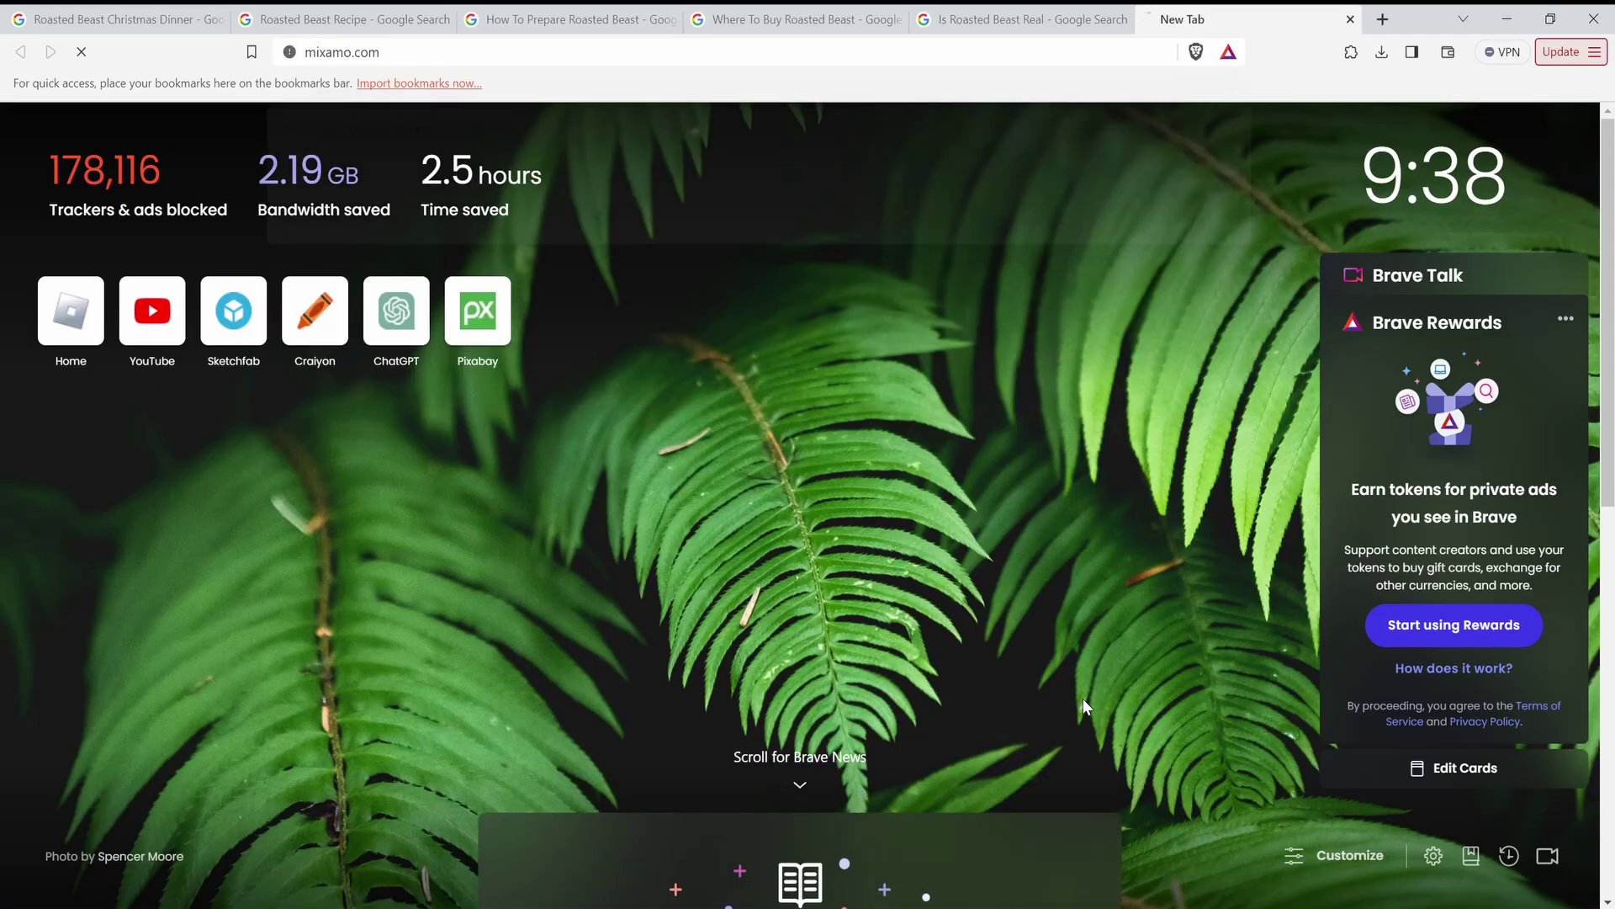
Go to mixamo.com and switch the character to Y Bot.
key("Return")
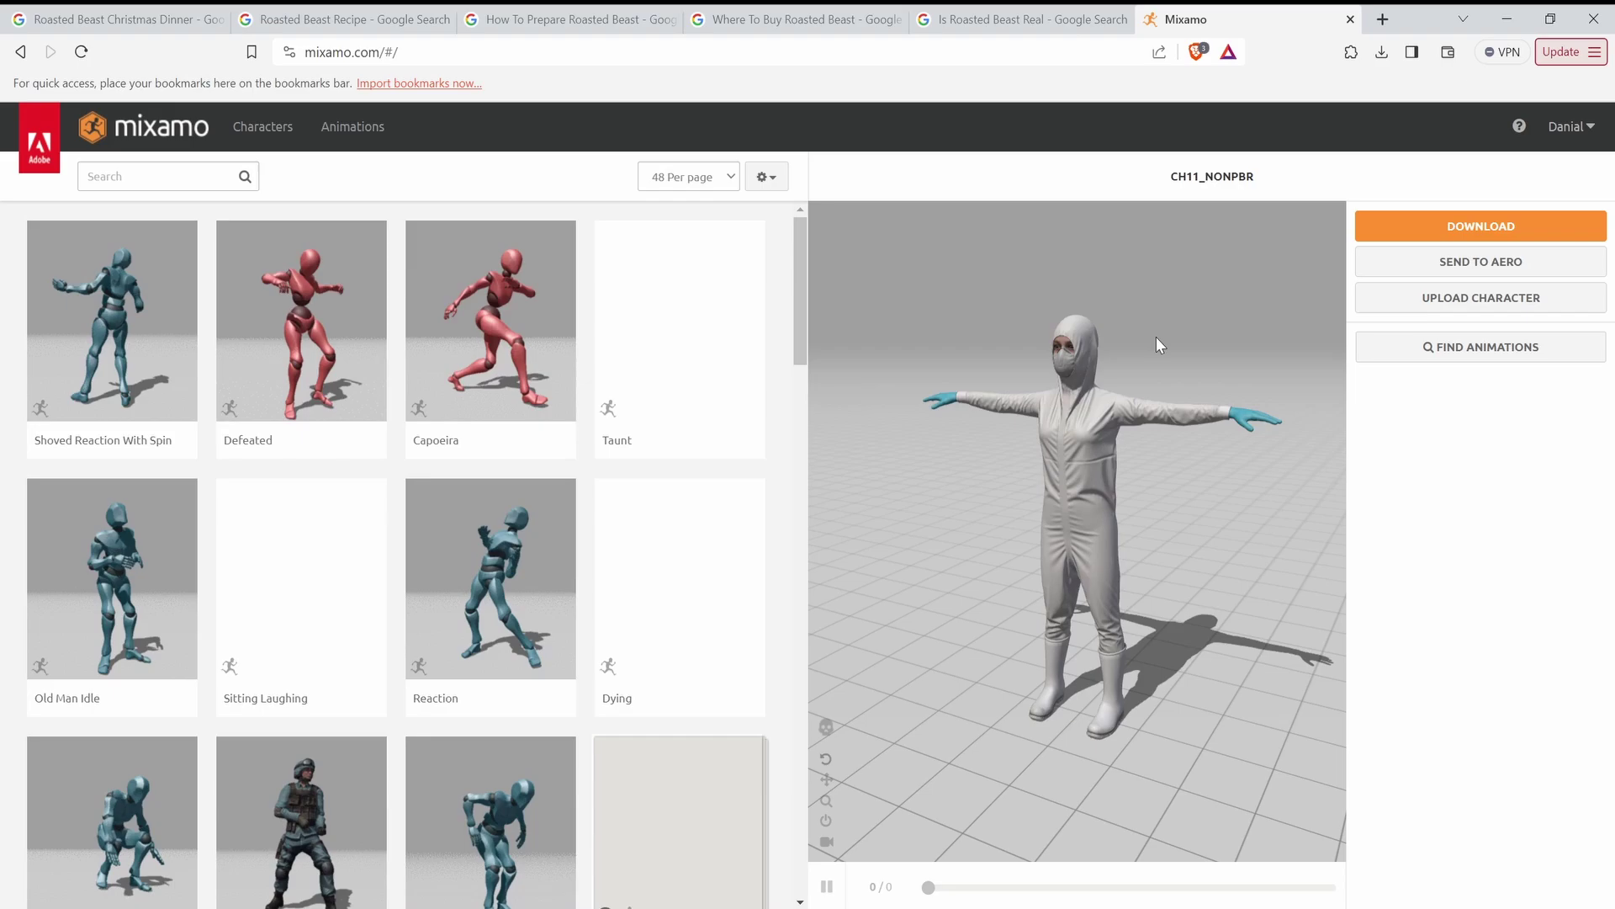
left_click(254, 128)
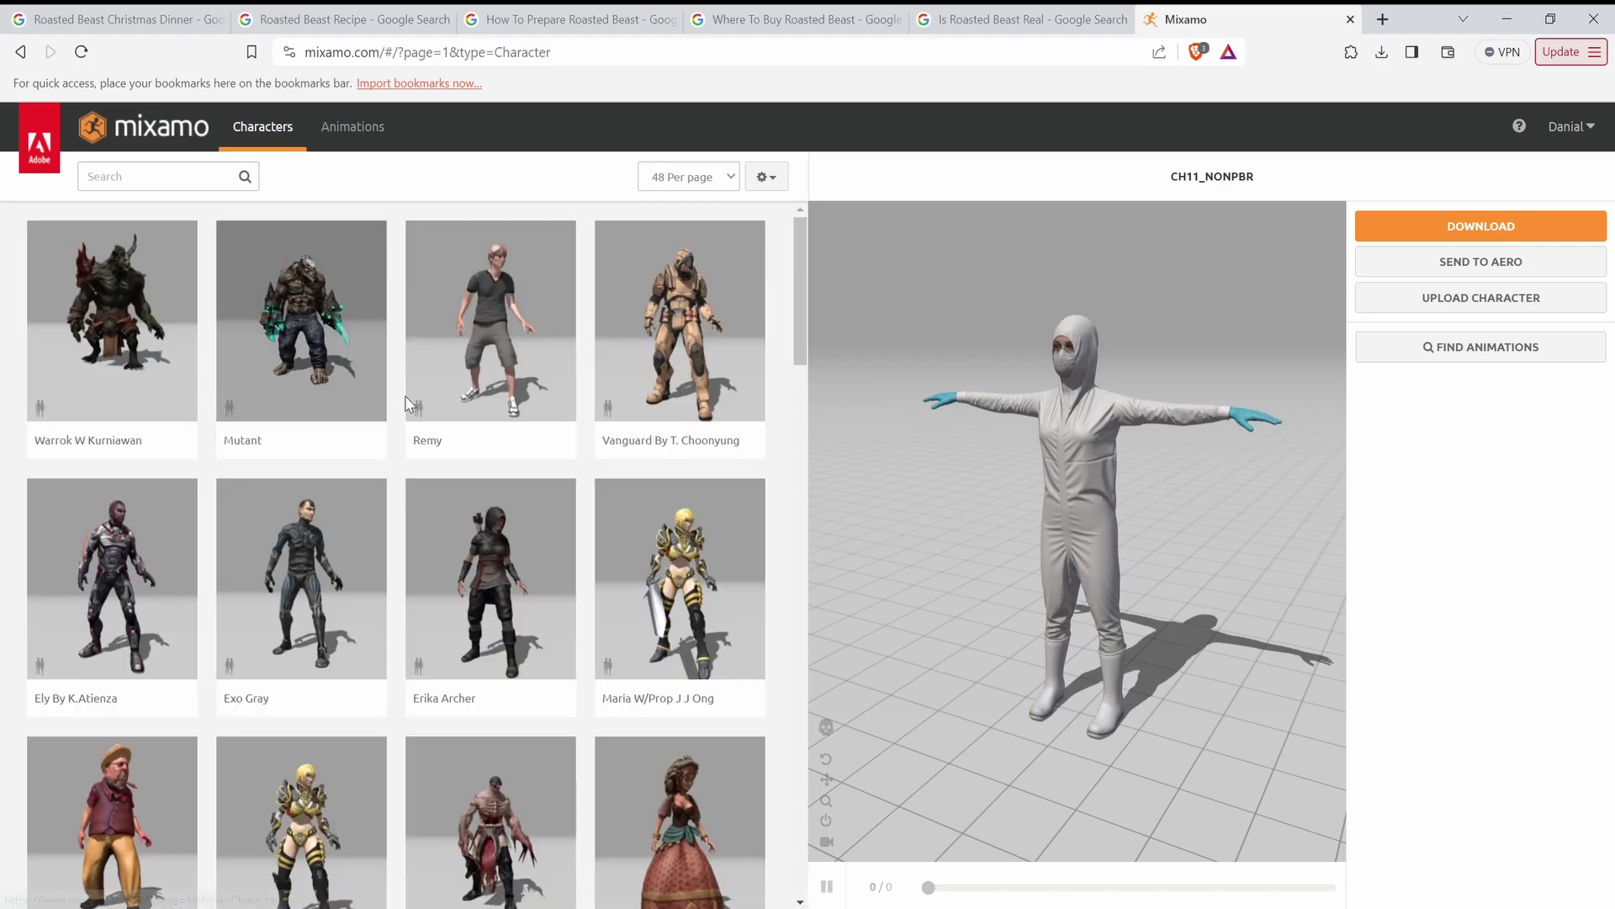
scroll(469, 277, "down", 1)
left_click(471, 277)
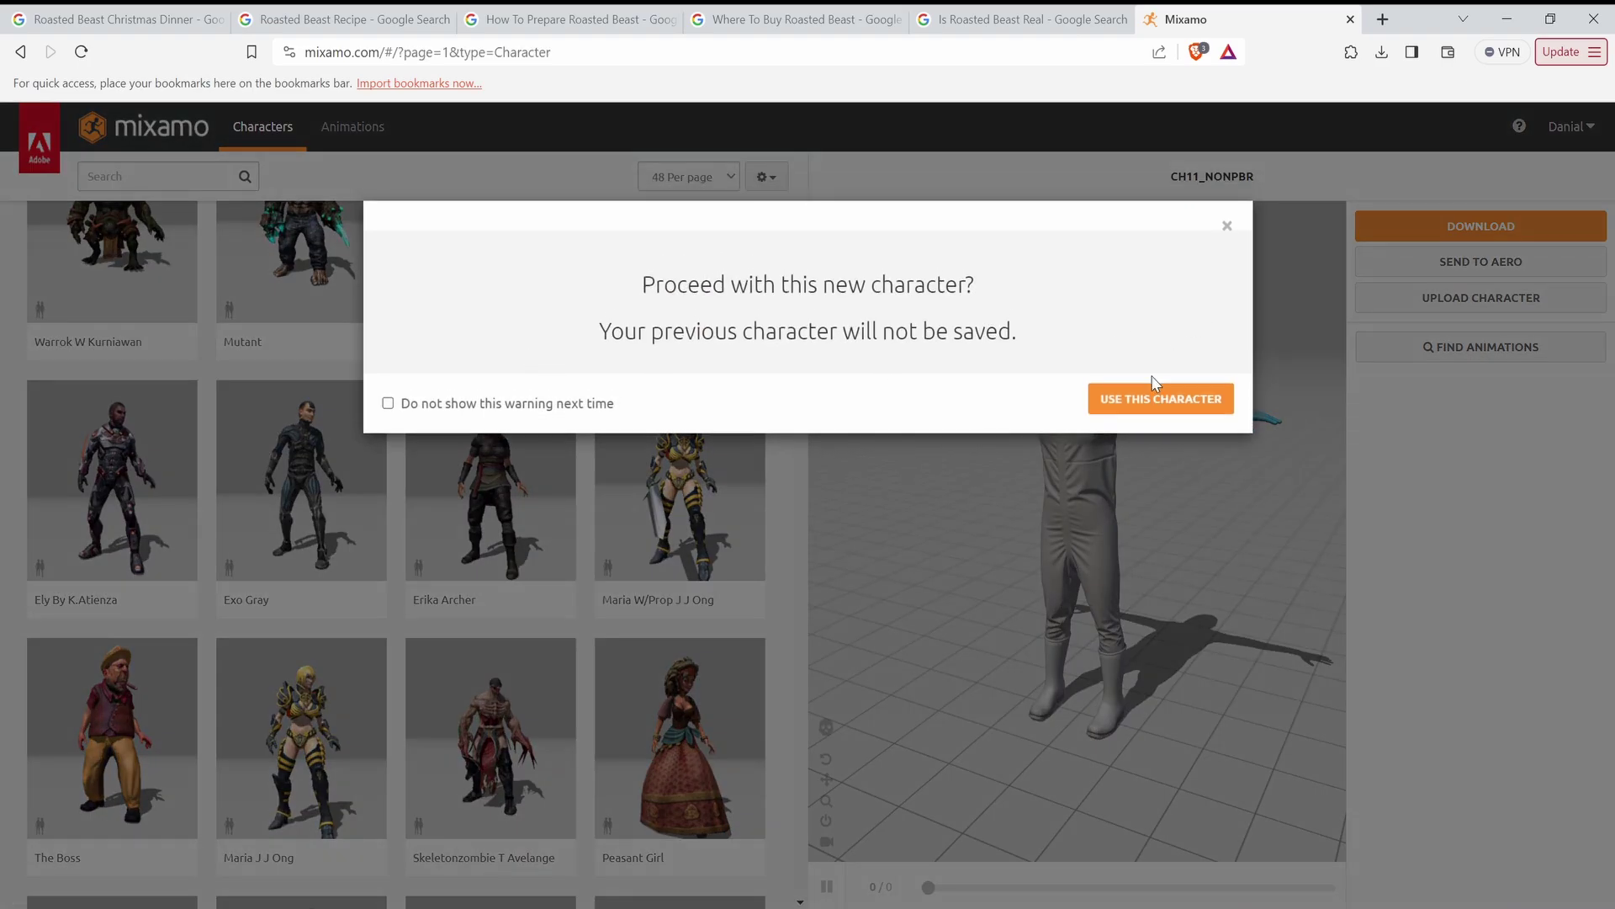
left_click(1155, 397)
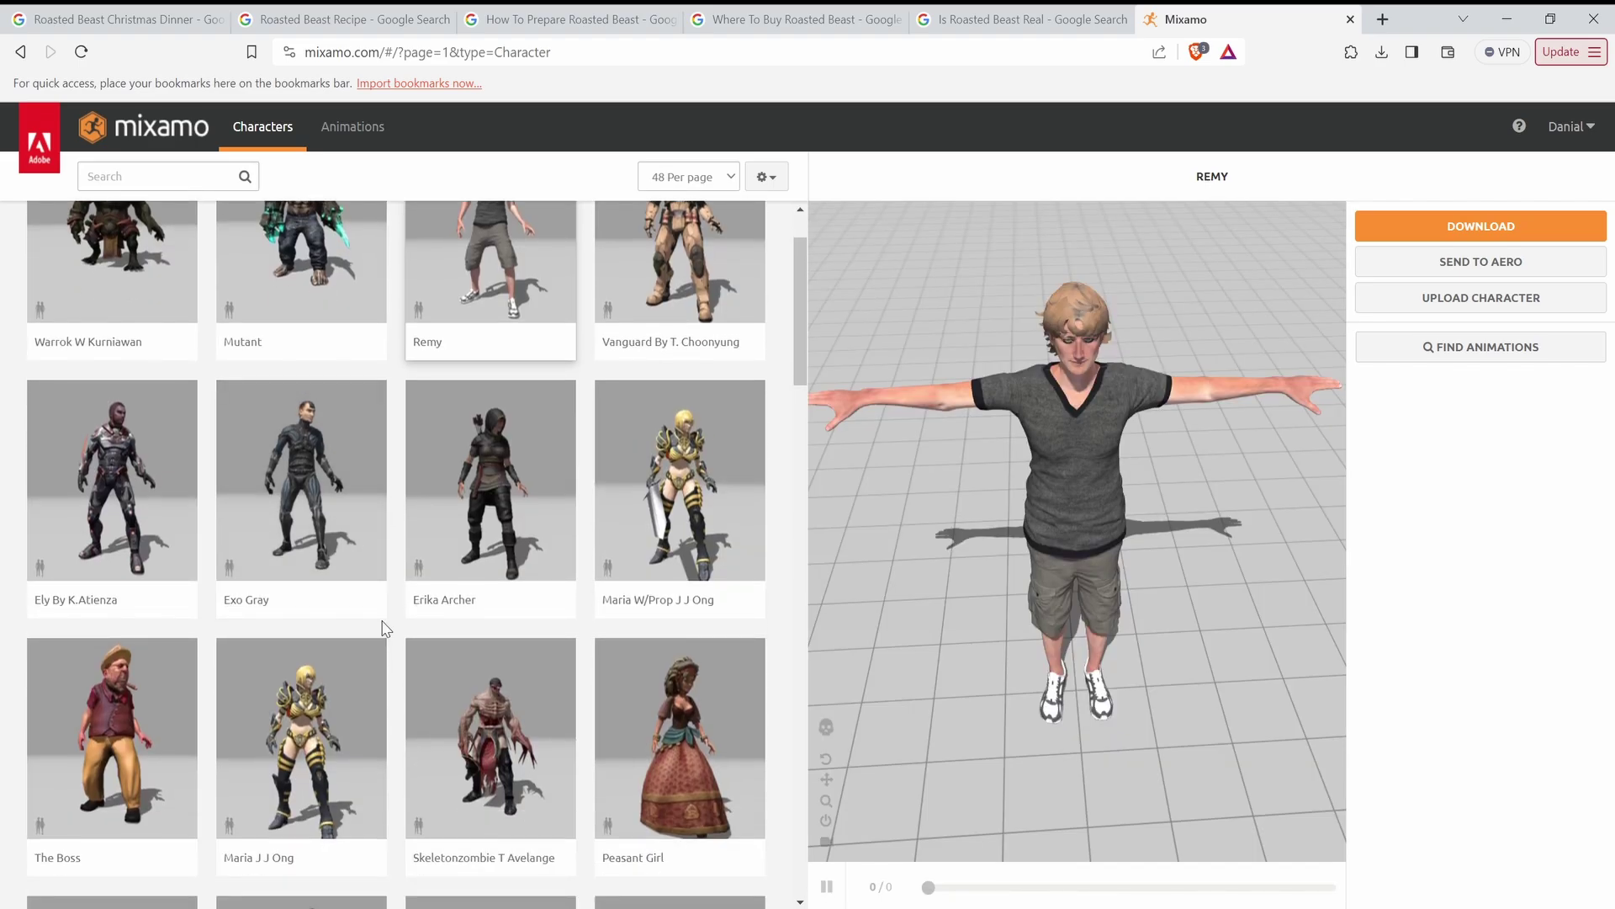
left_click(491, 738)
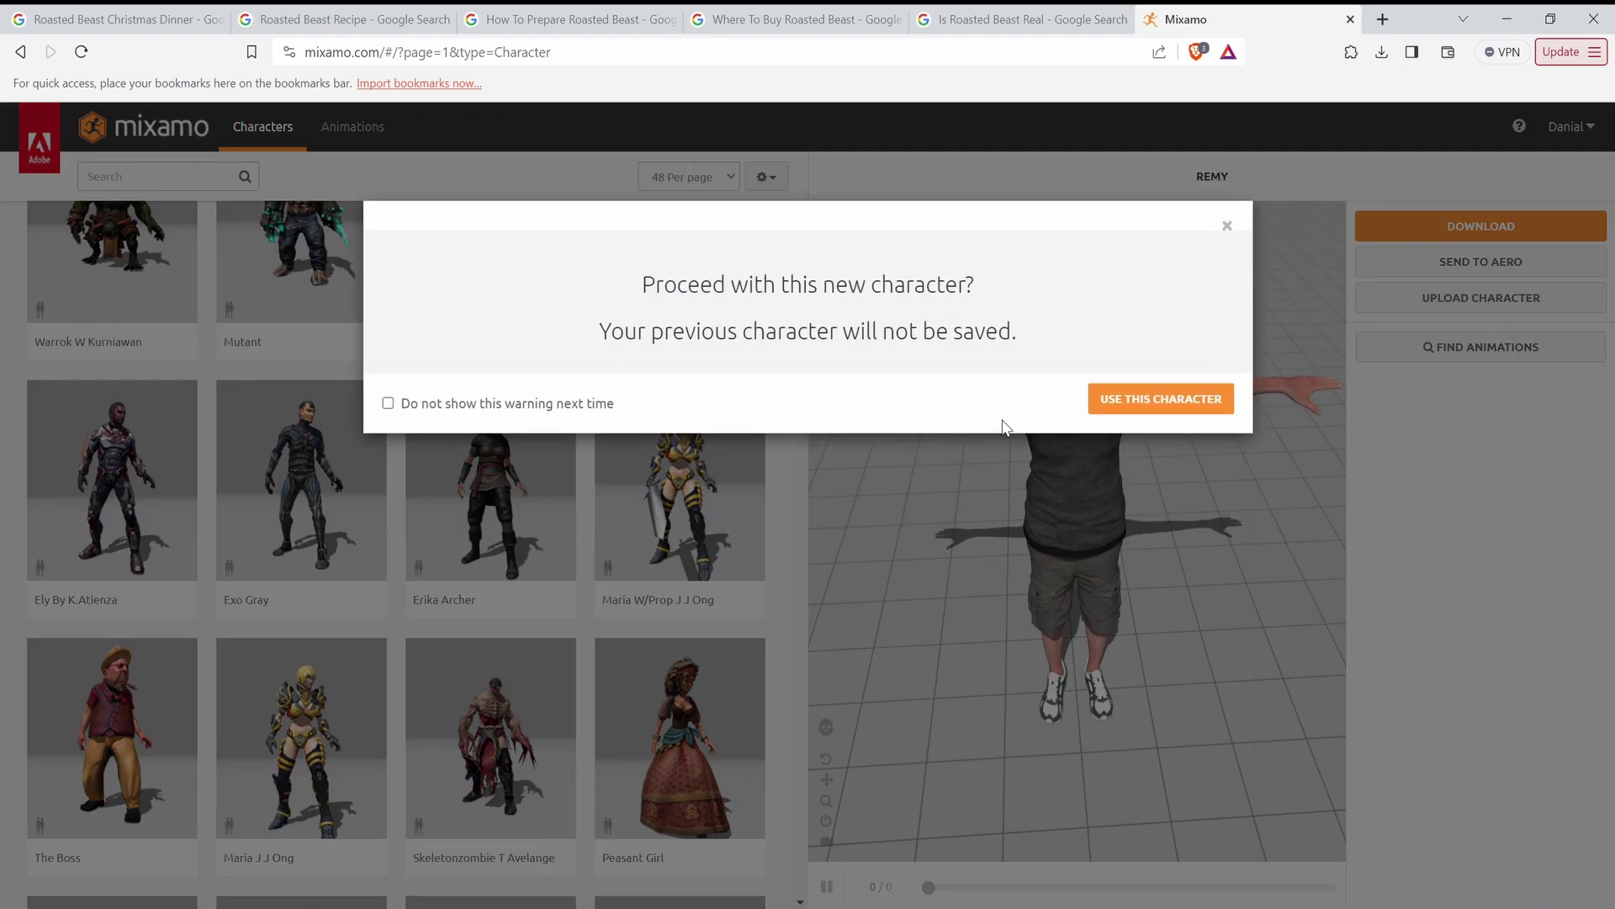
left_click(1154, 397)
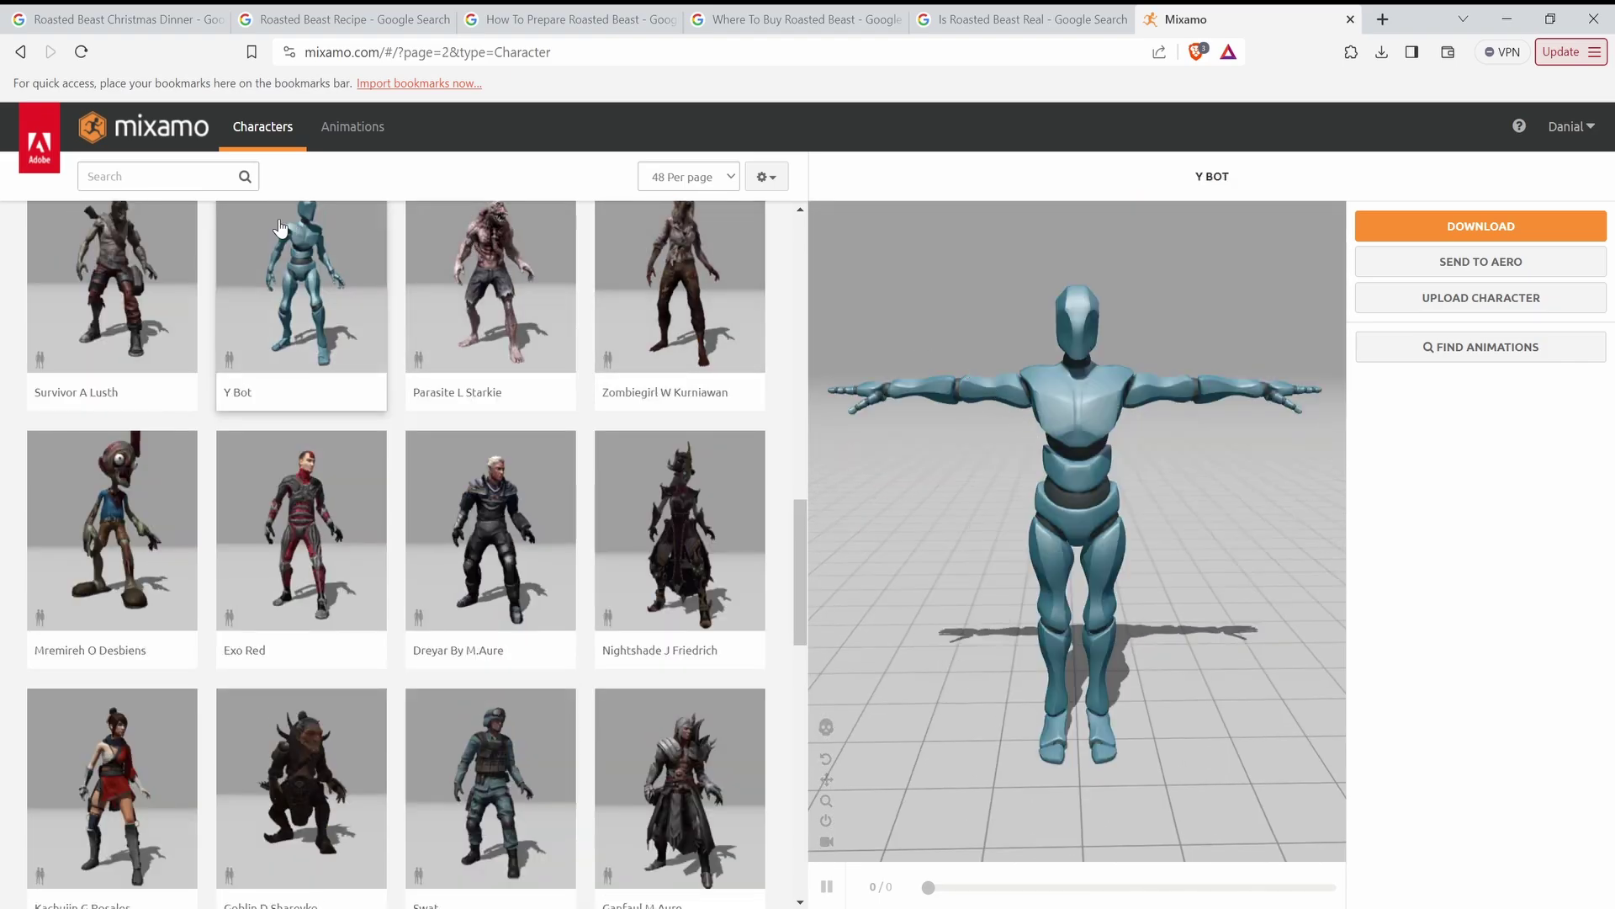
Find and apply the T-Pose animation, then download it as FBX Binary with skin.
left_click(314, 134)
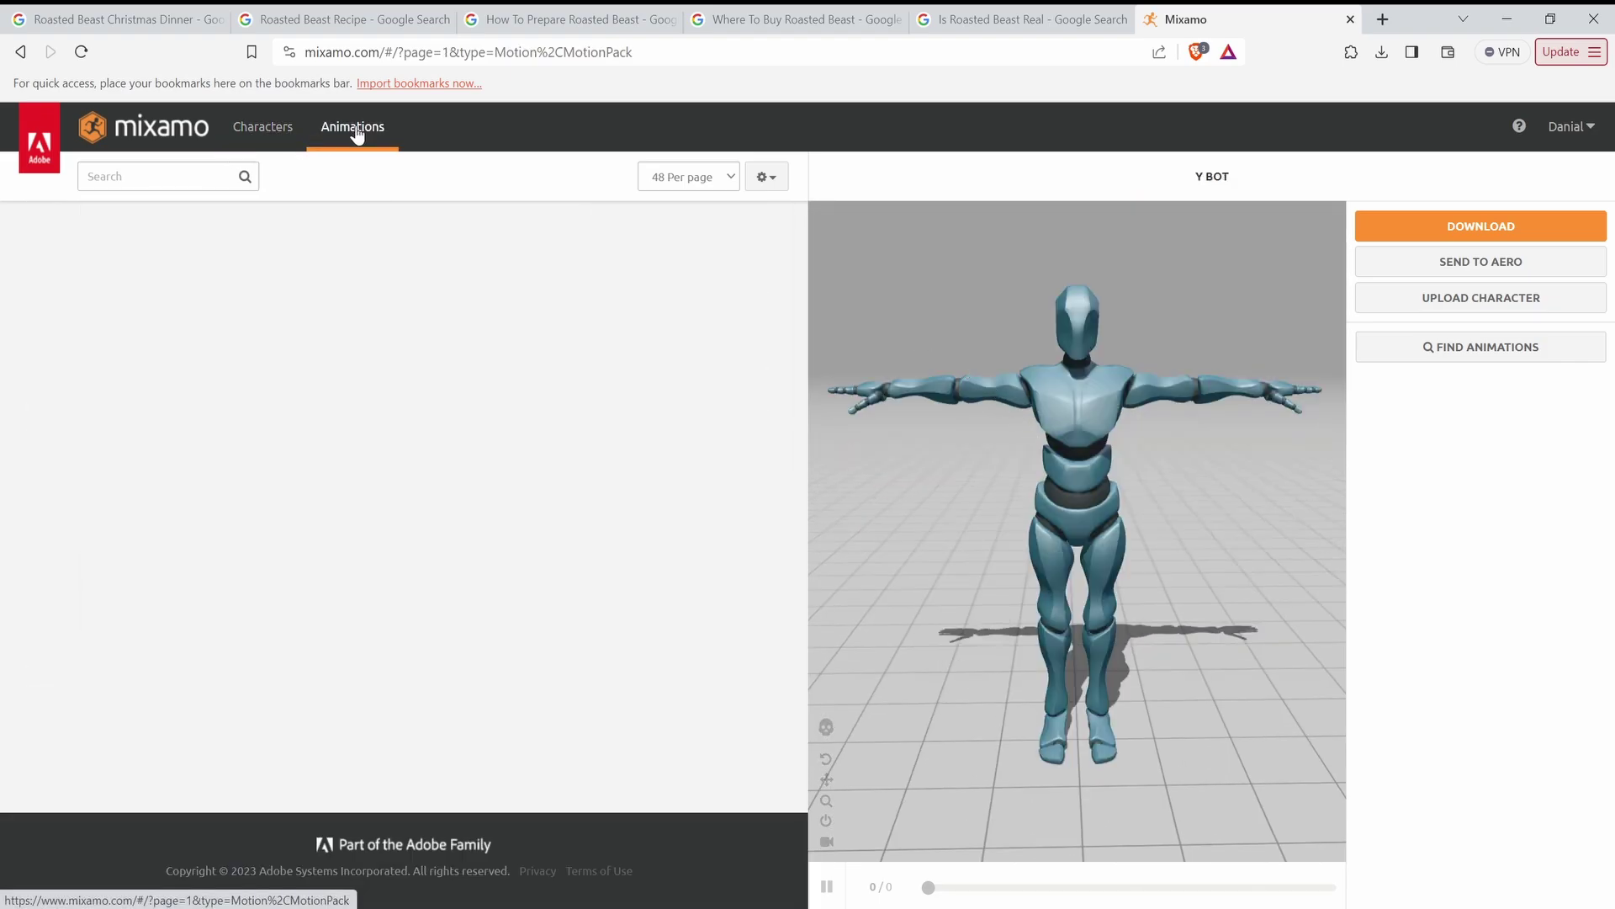
left_click(191, 175)
type("t pose")
key("Return")
left_click(159, 392)
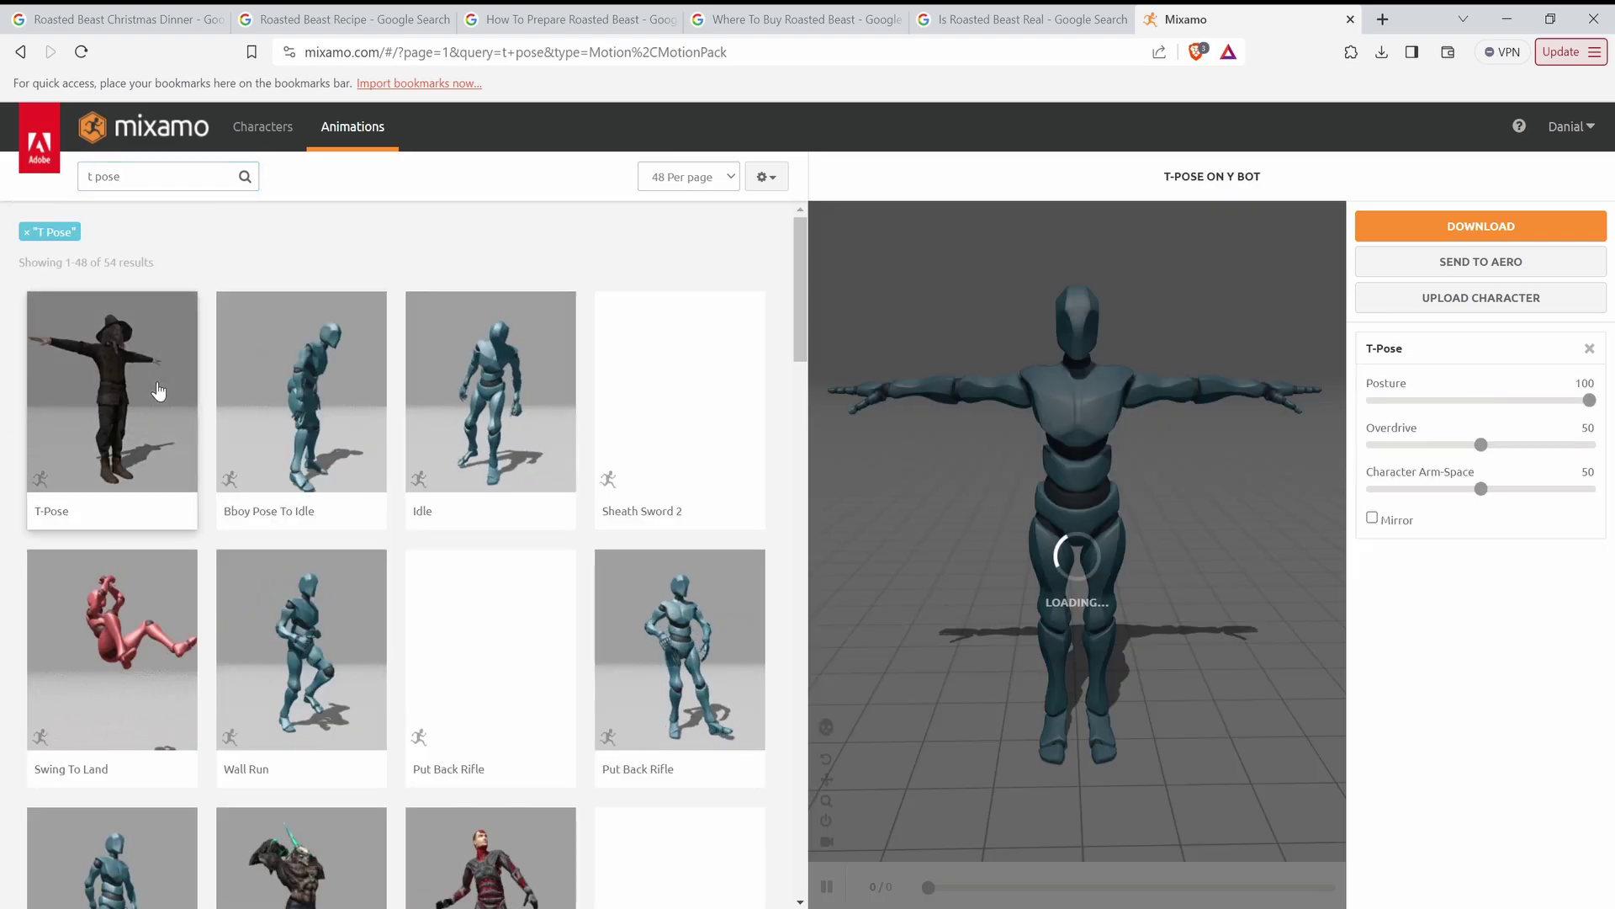
left_click(1483, 222)
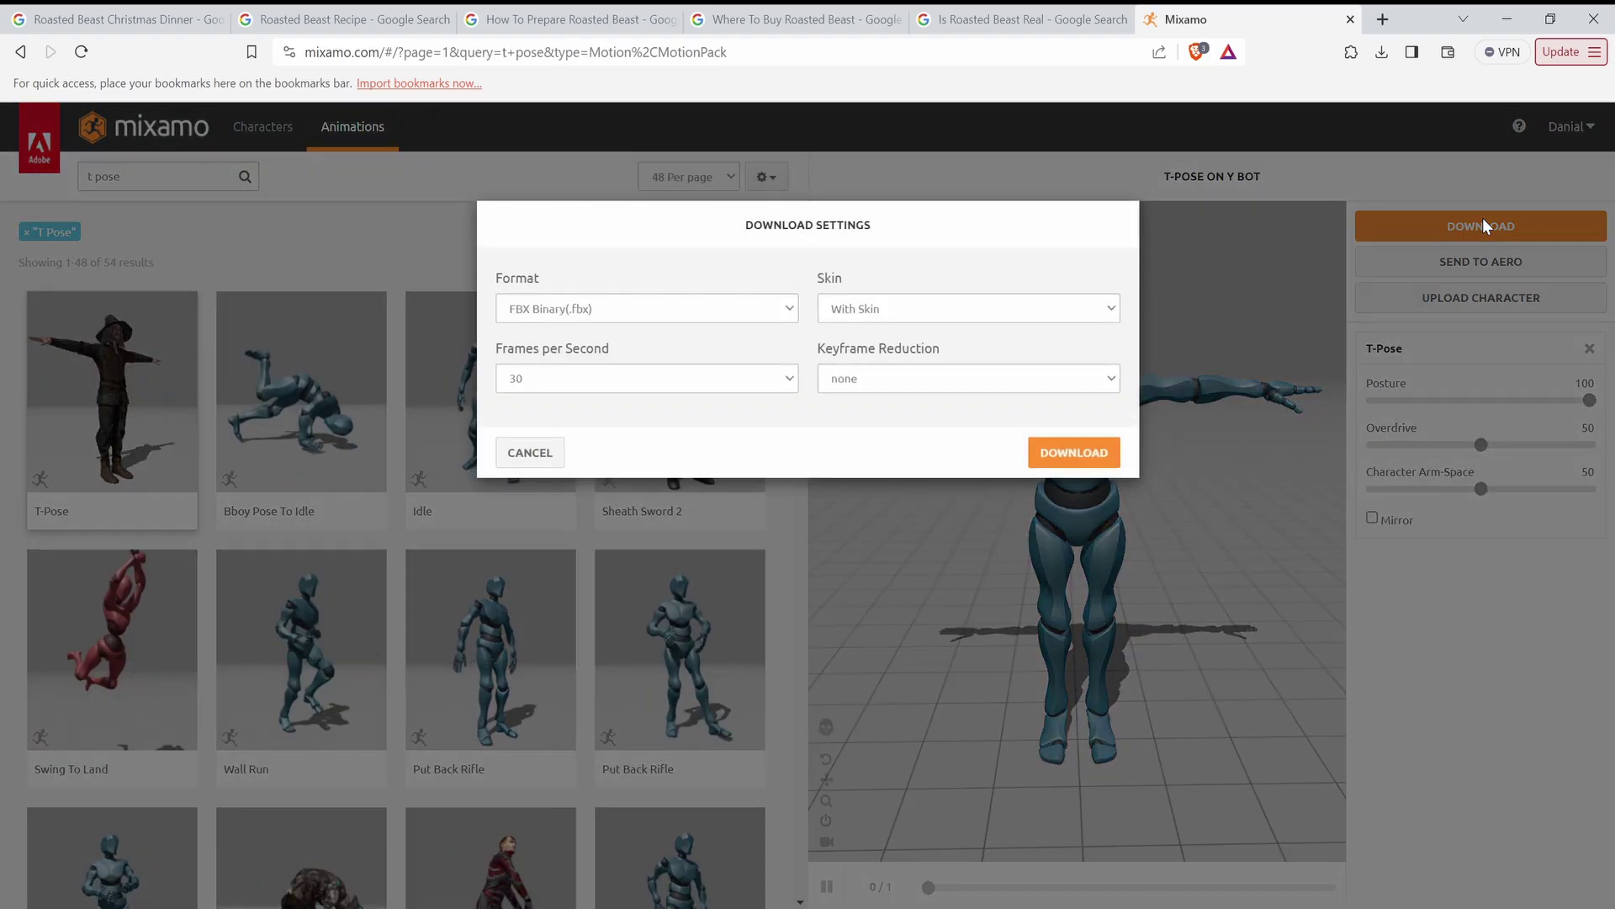
left_click(1072, 454)
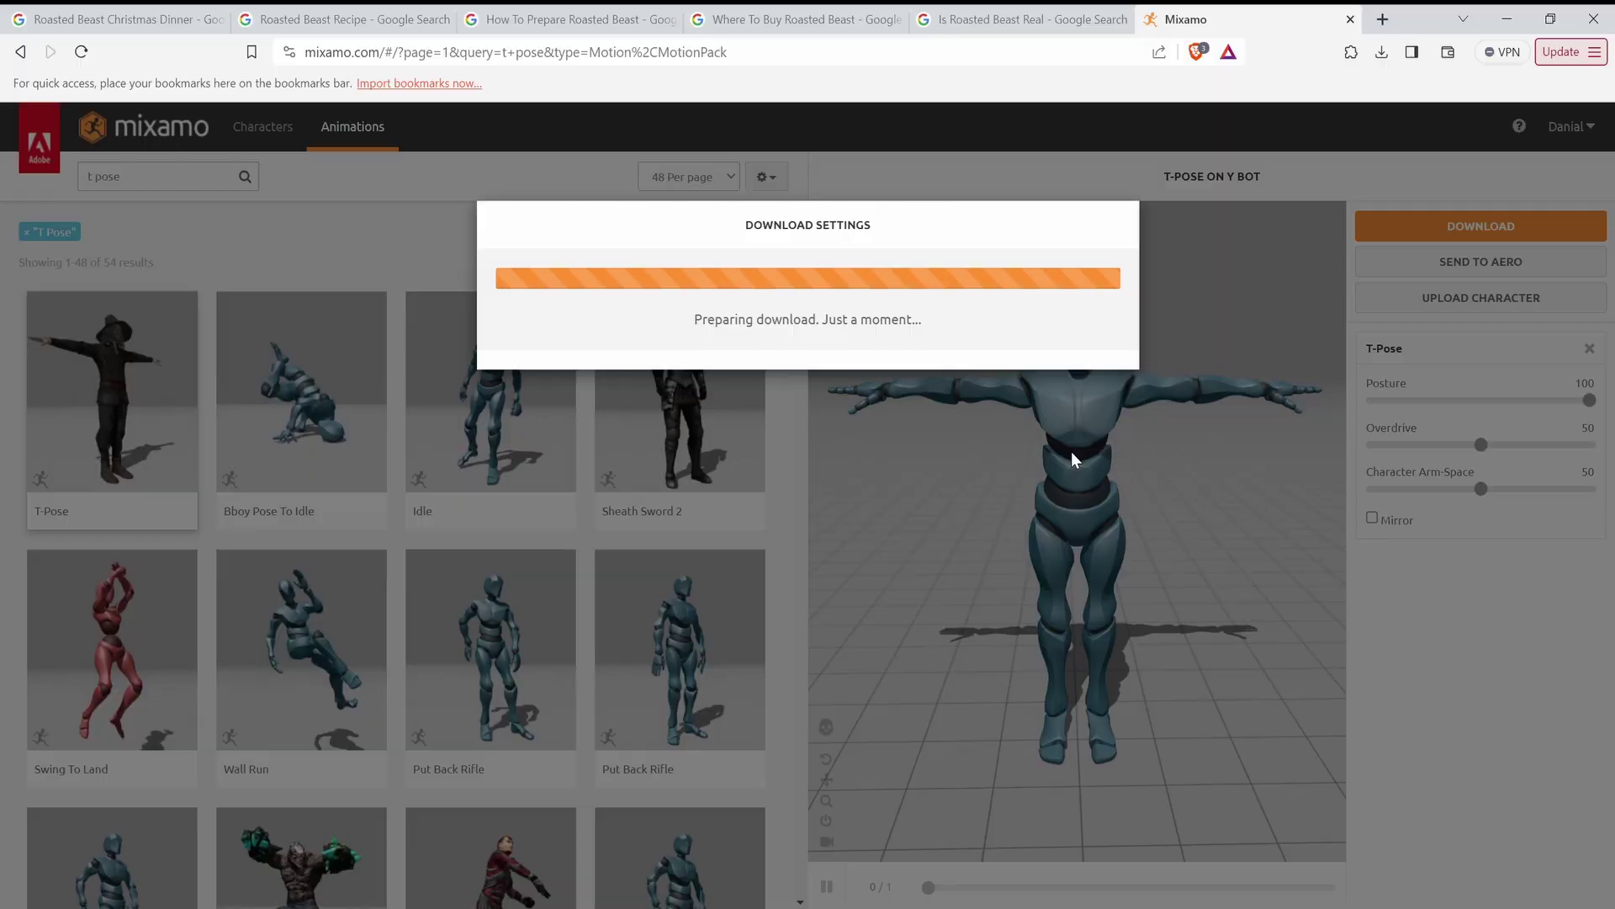
mouse_move(74, 286)
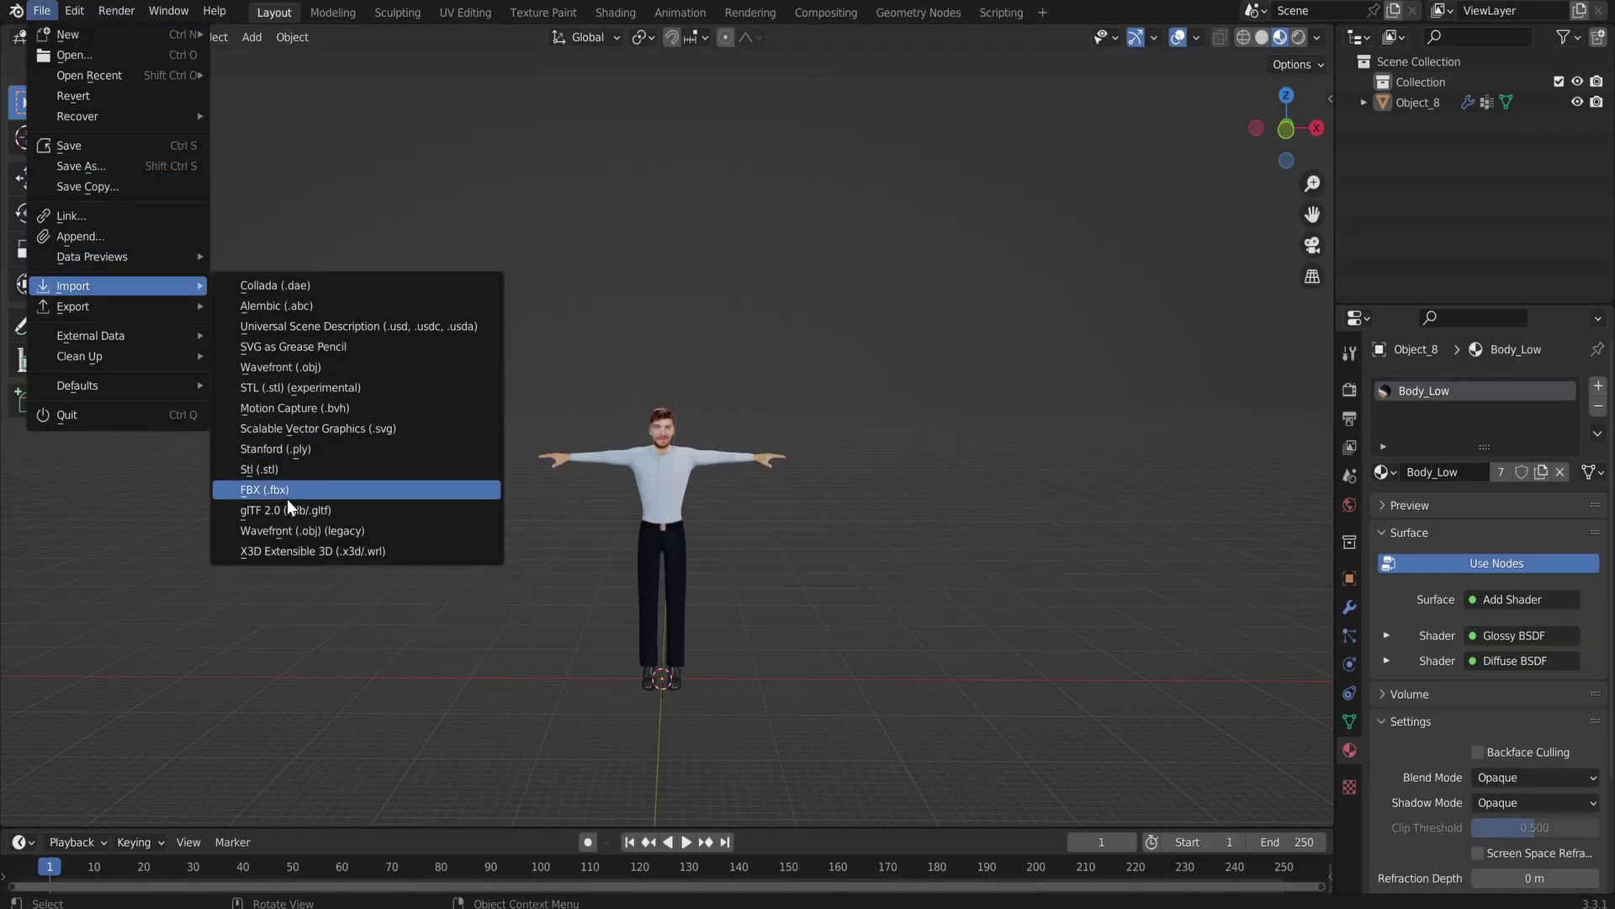
Import the Mixamo FBX and delete the mannequin body and joint-sphere meshes, keeping only bones.
left_click(288, 490)
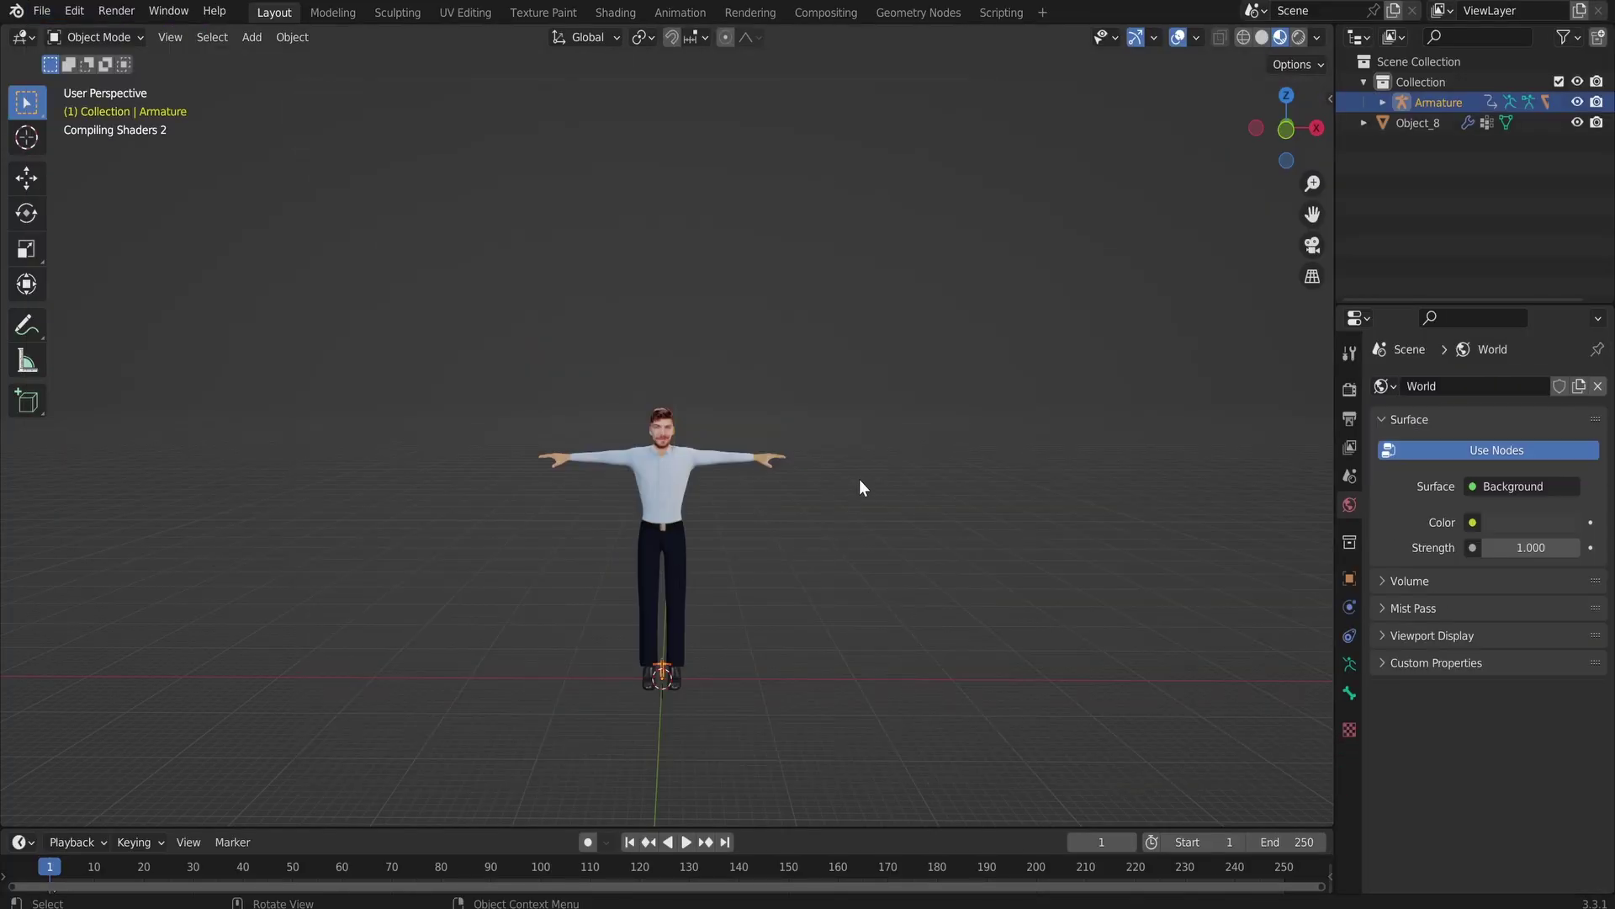
scroll(776, 453, "up", 2)
scroll(713, 432, "up", 1)
left_click(711, 432)
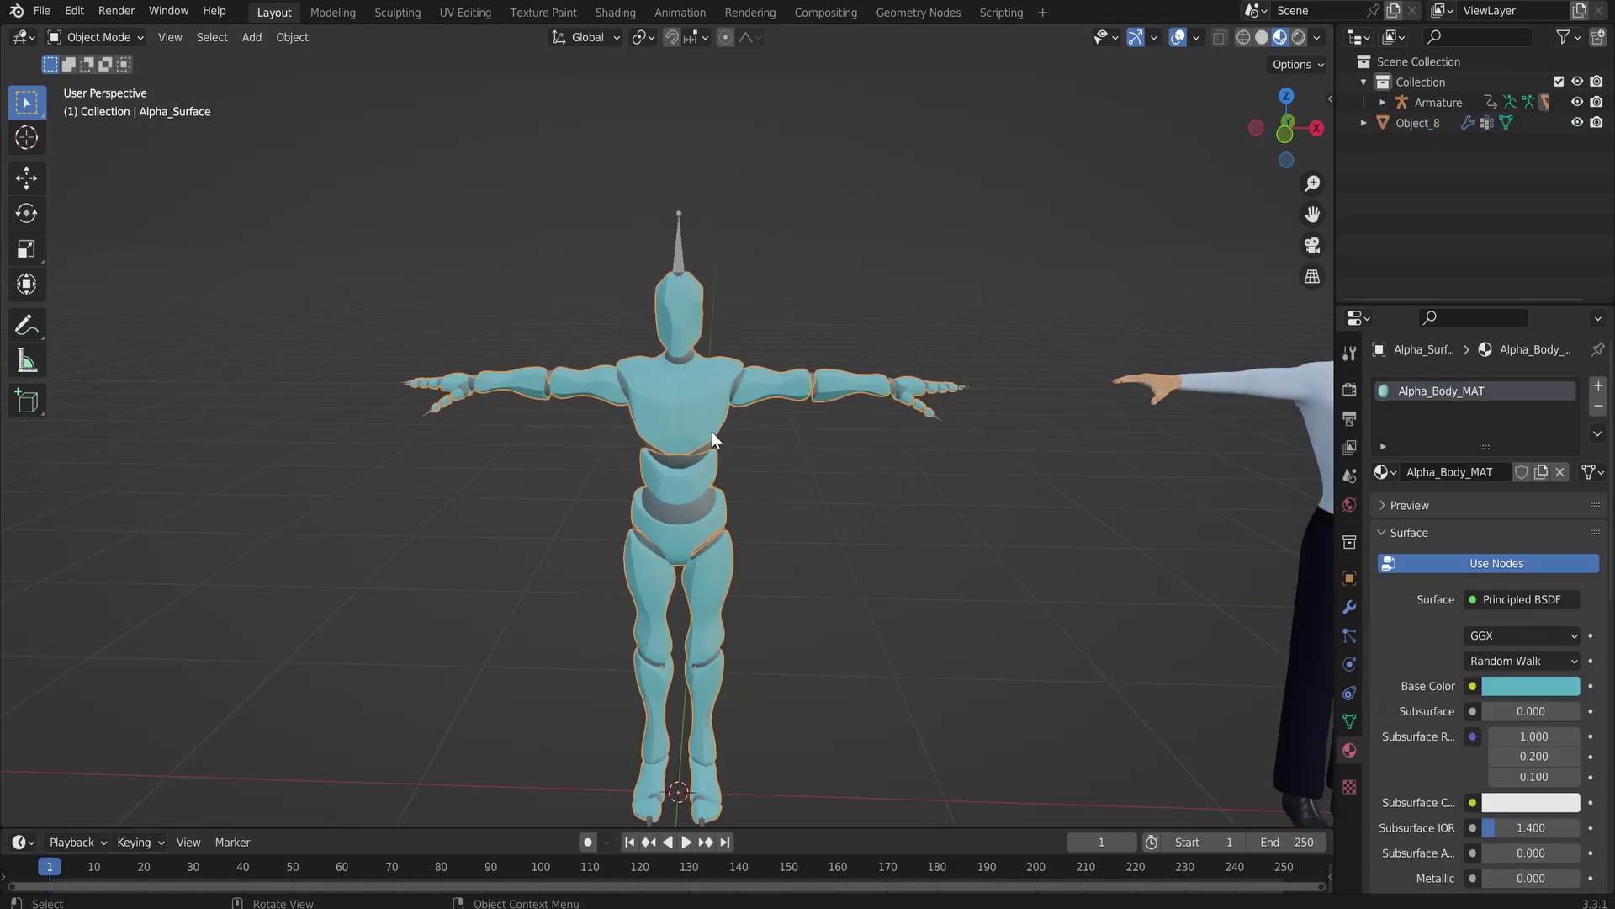
key("Delete")
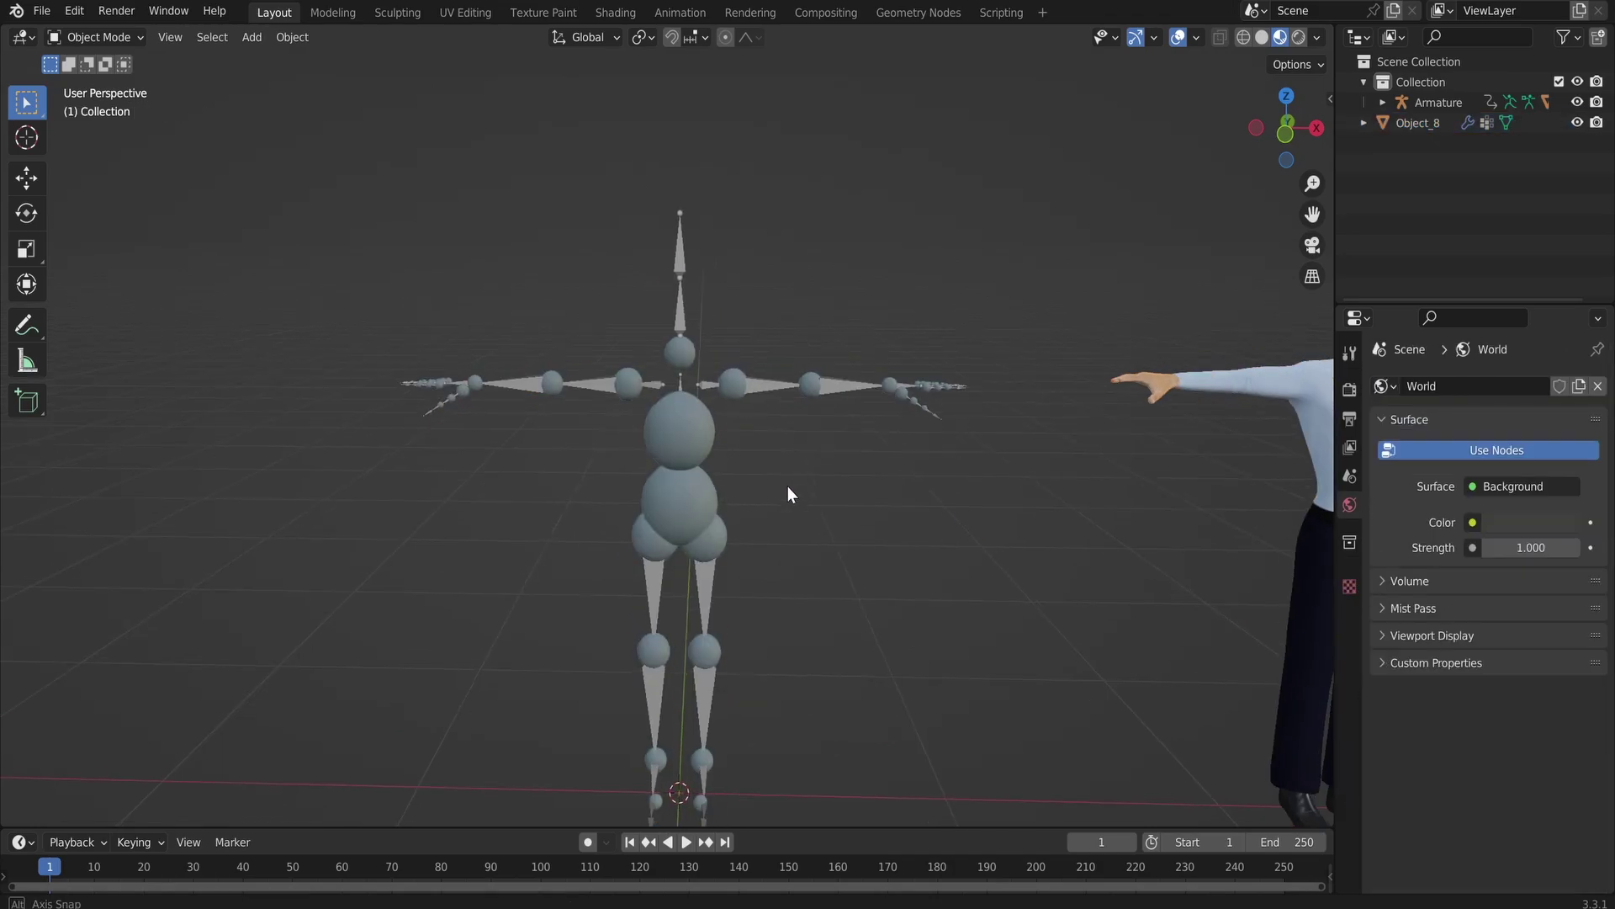
middle_click_drag(787, 486, 760, 441)
left_click(699, 409)
key("Delete")
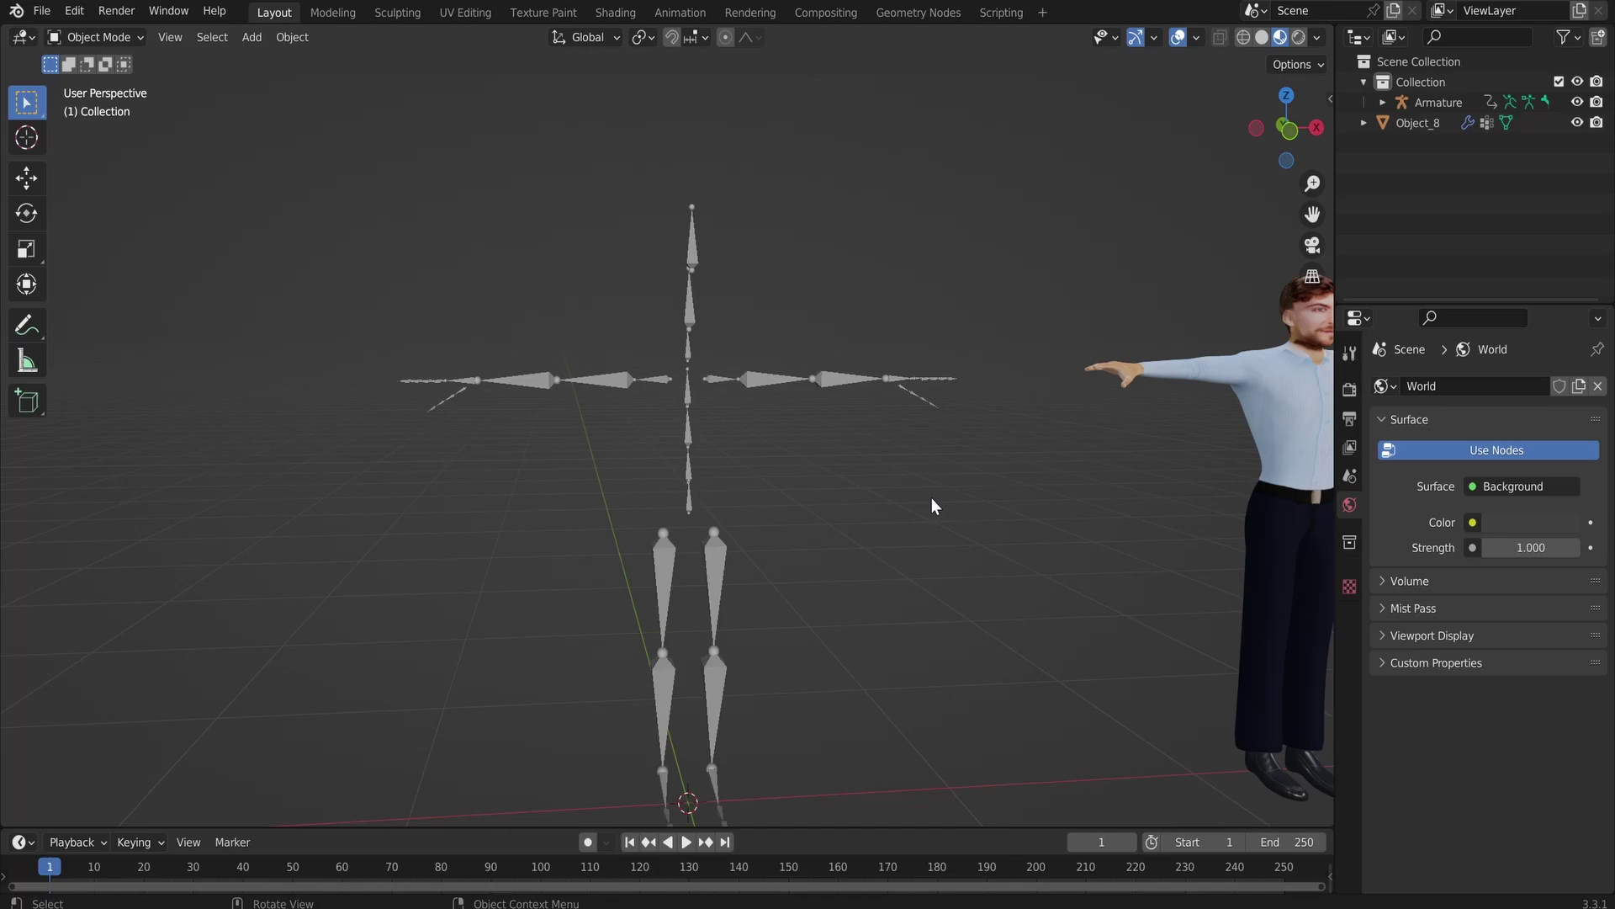
Scale the character and move it along Y to overlap the skeleton.
key("s")
left_click(666, 394)
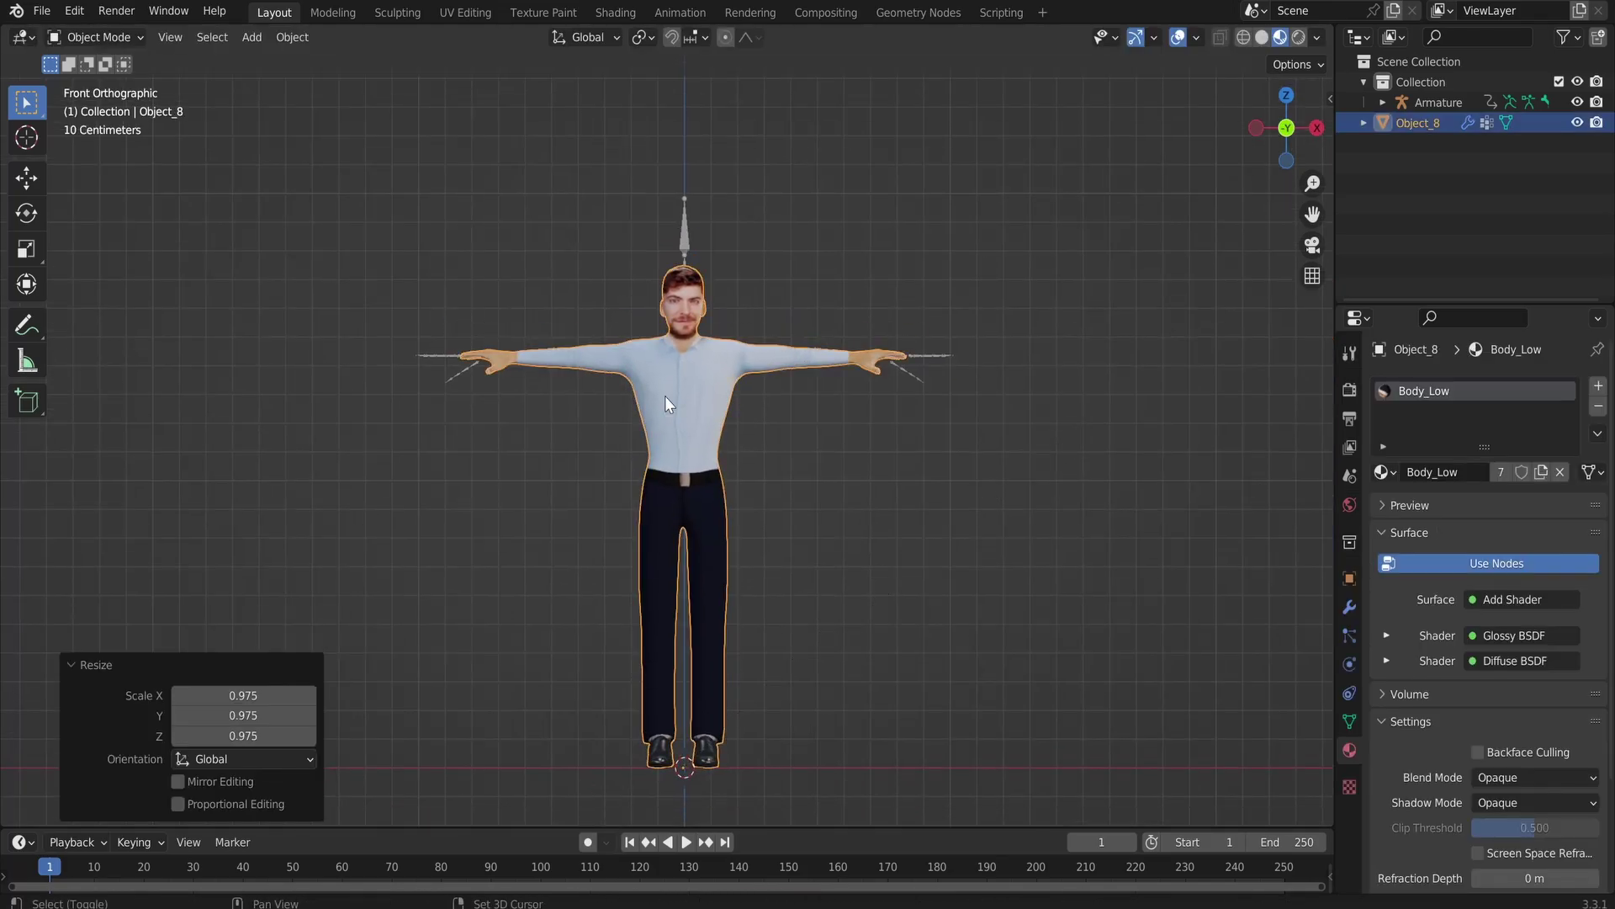
key("Tab")
scroll(727, 511, "up", 3)
key("g")
key("x")
key("y")
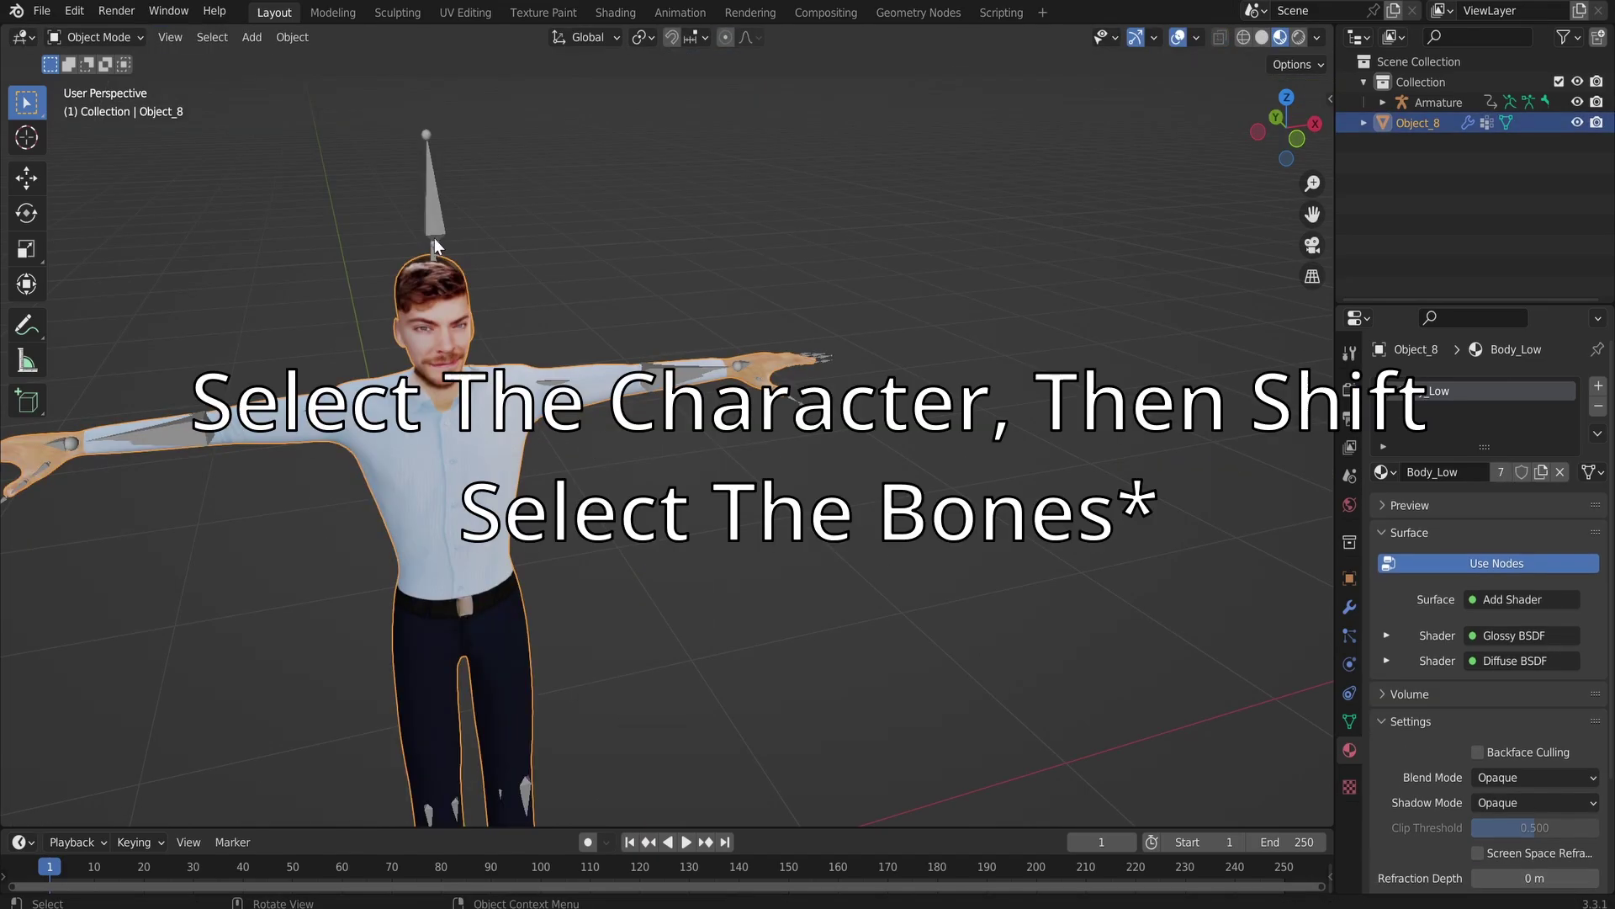
Parent the mesh to the armature with Armature Deform With Automatic Weights, then orbit to check.
left_click(435, 217, "shift")
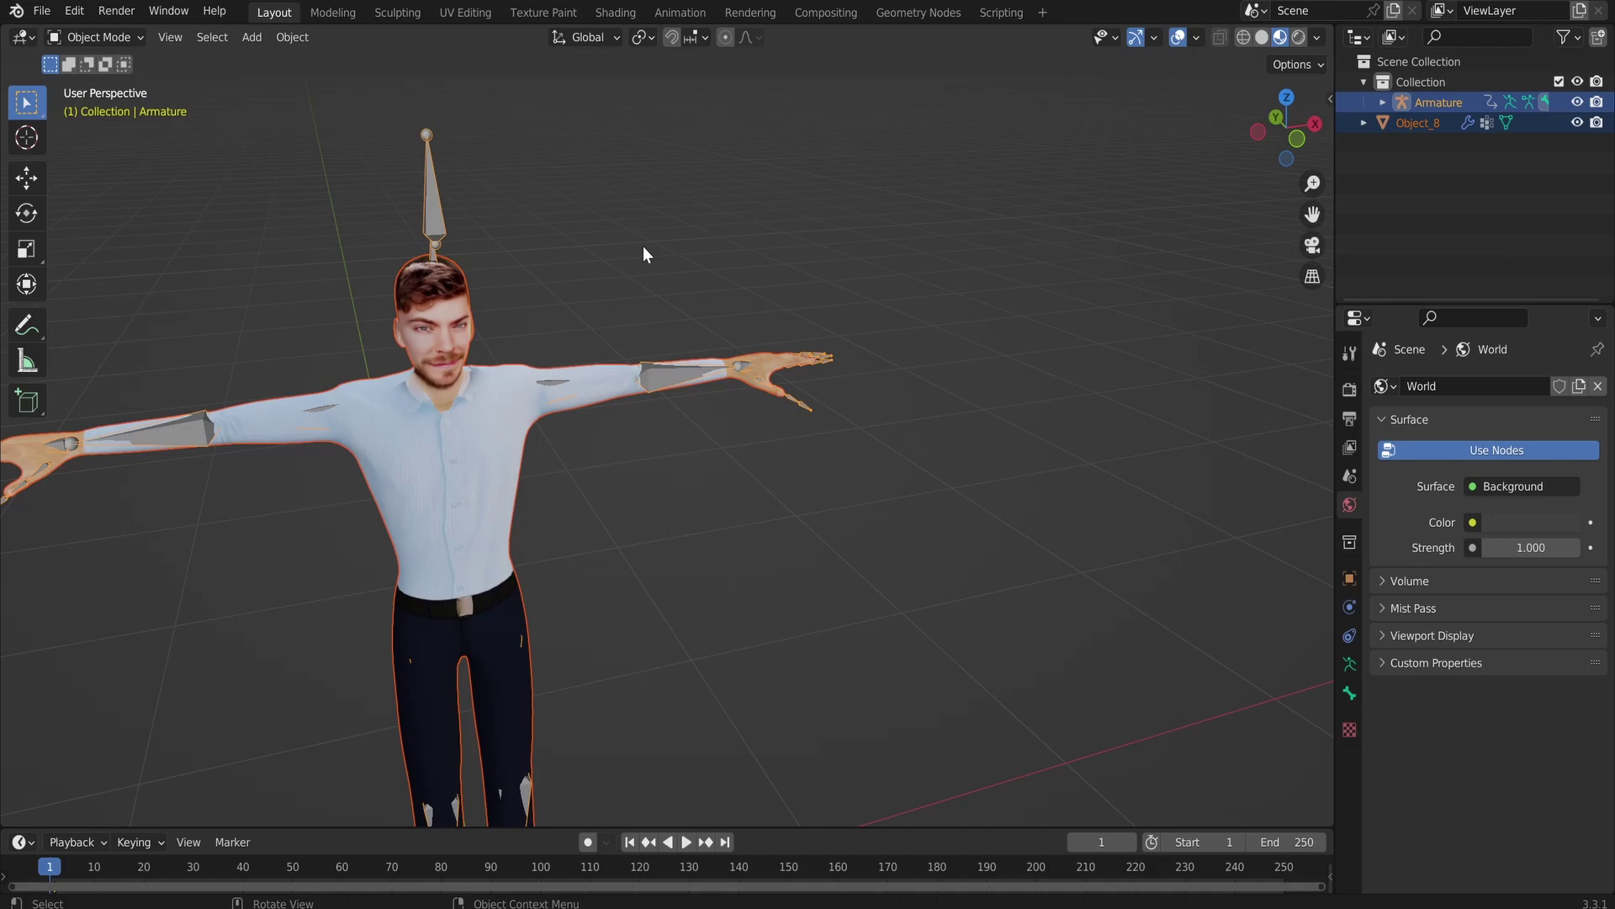
key("ctrl+p")
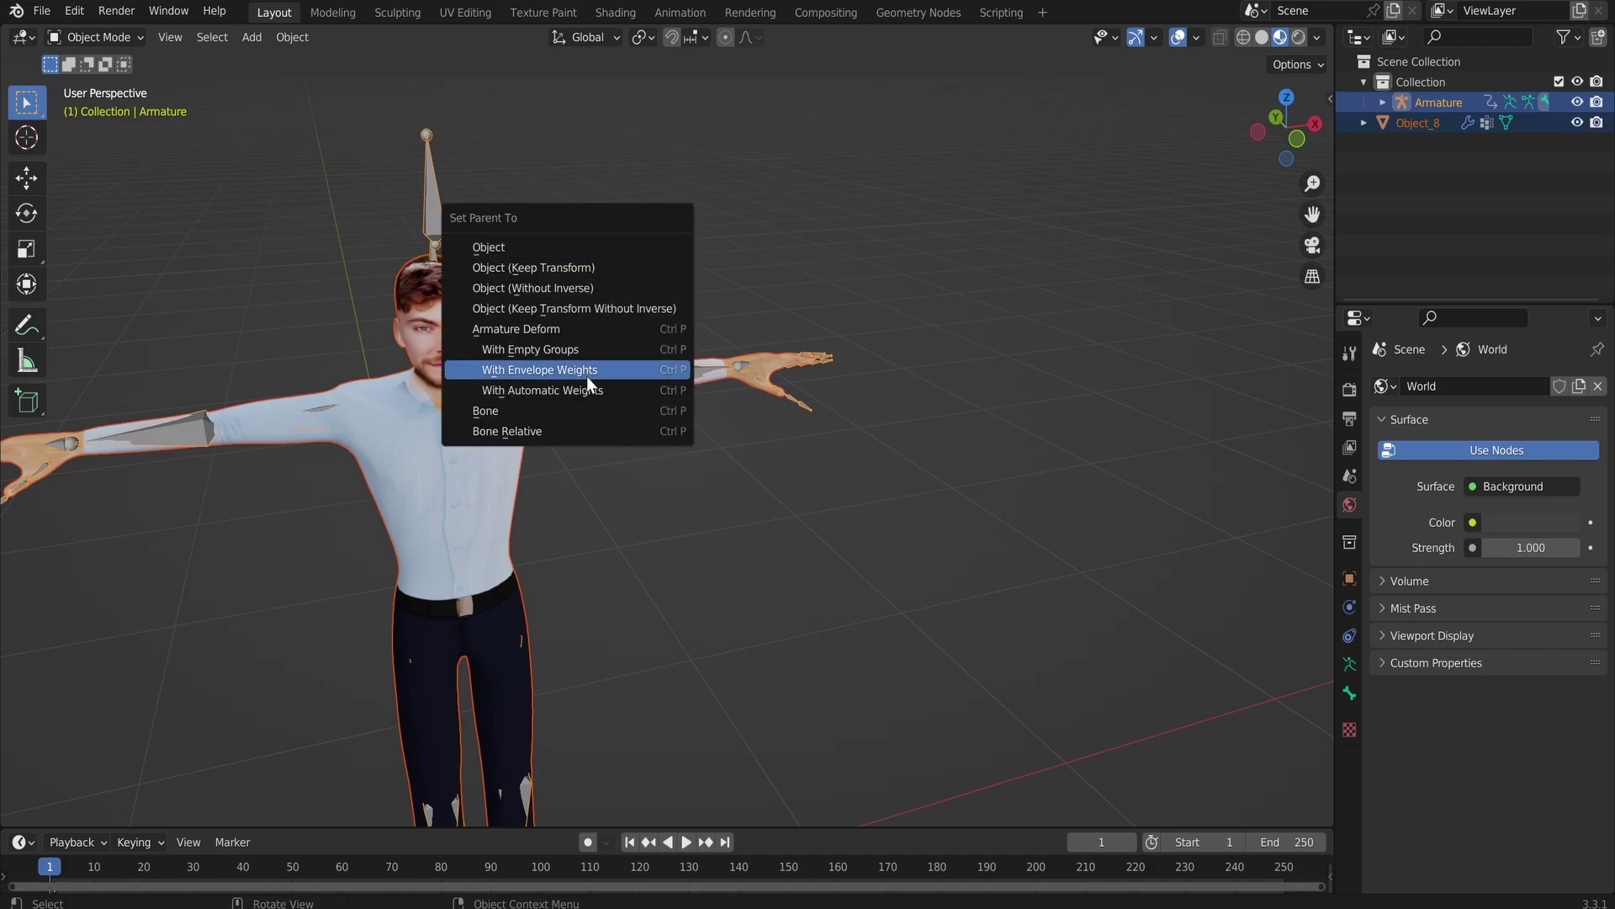
left_click(584, 389)
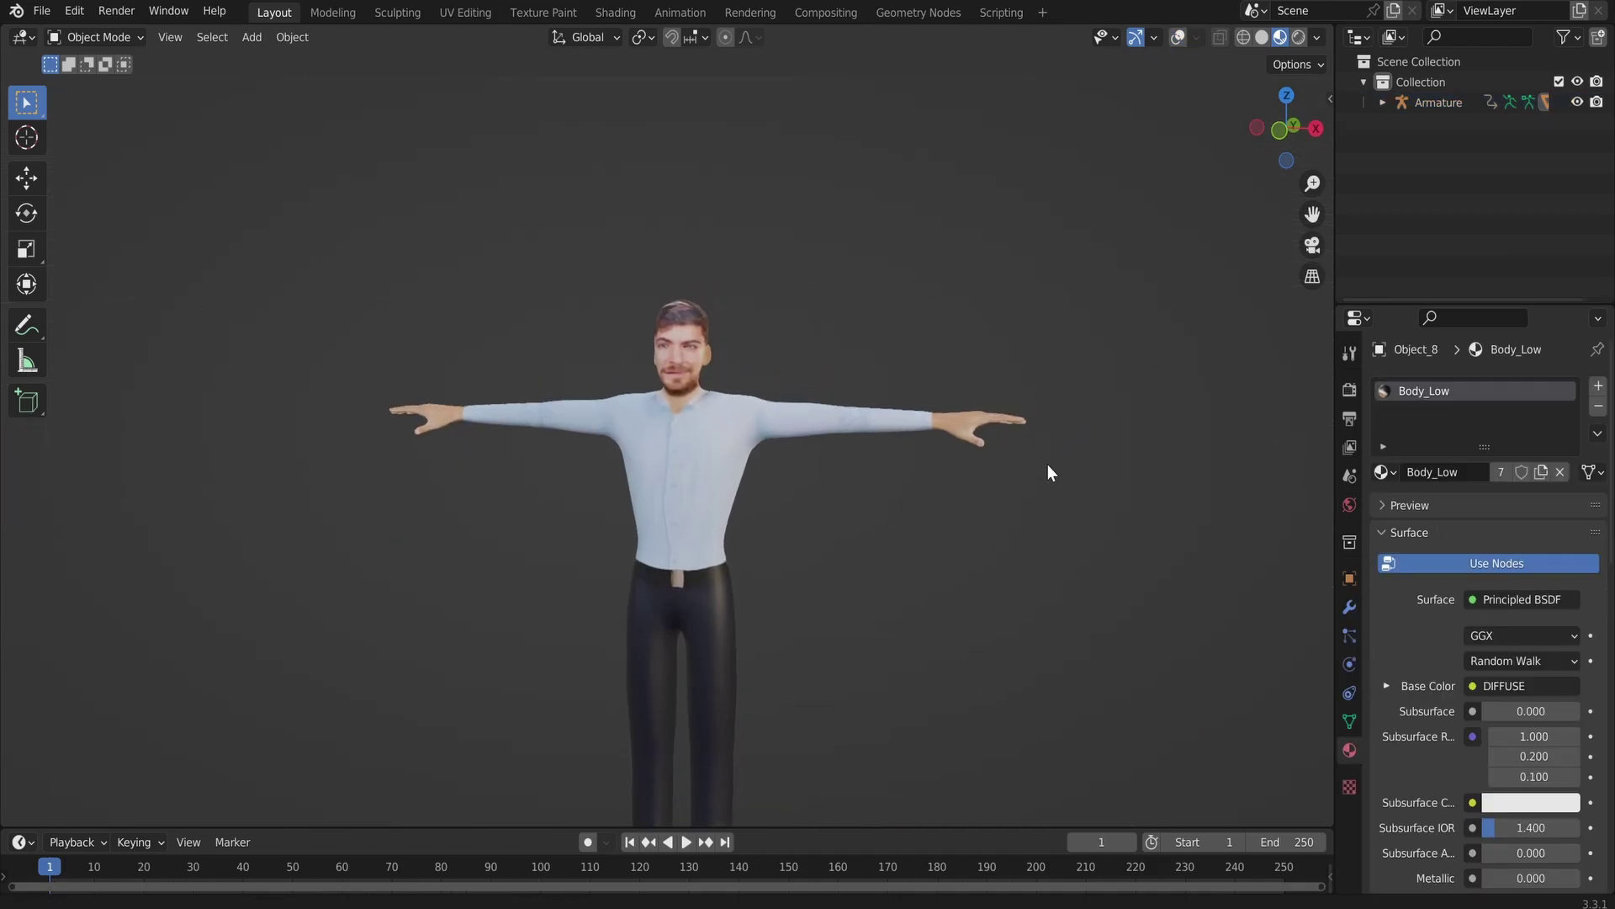
middle_click_drag(1048, 472, 798, 471)
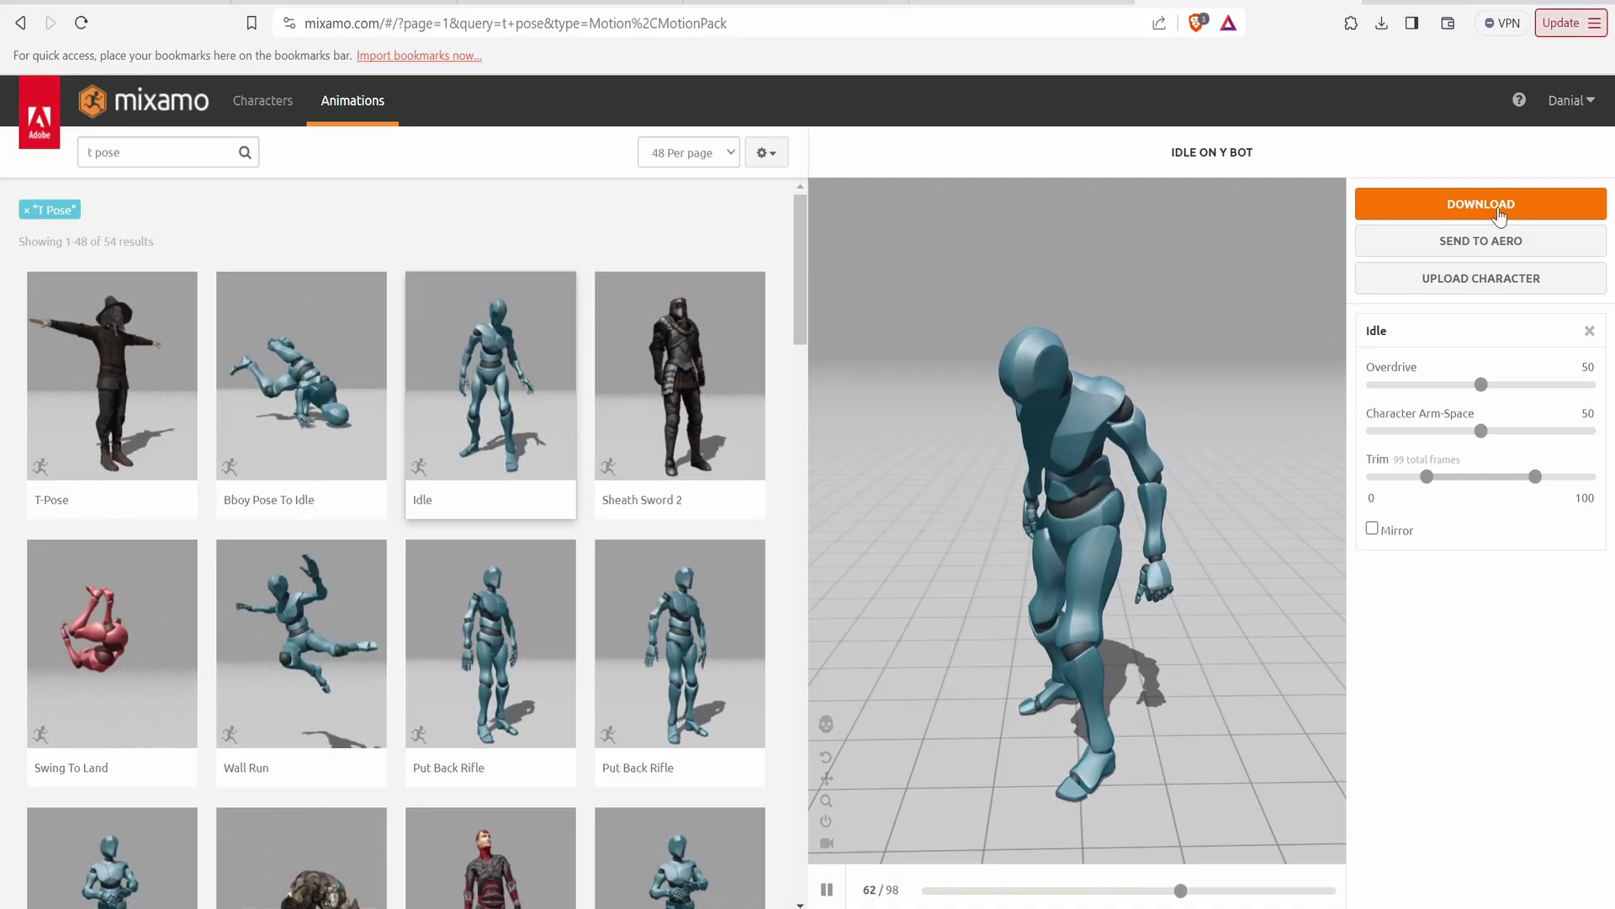
Download the Idle animation as FBX without skin.
left_click(1489, 203)
left_click(1024, 295)
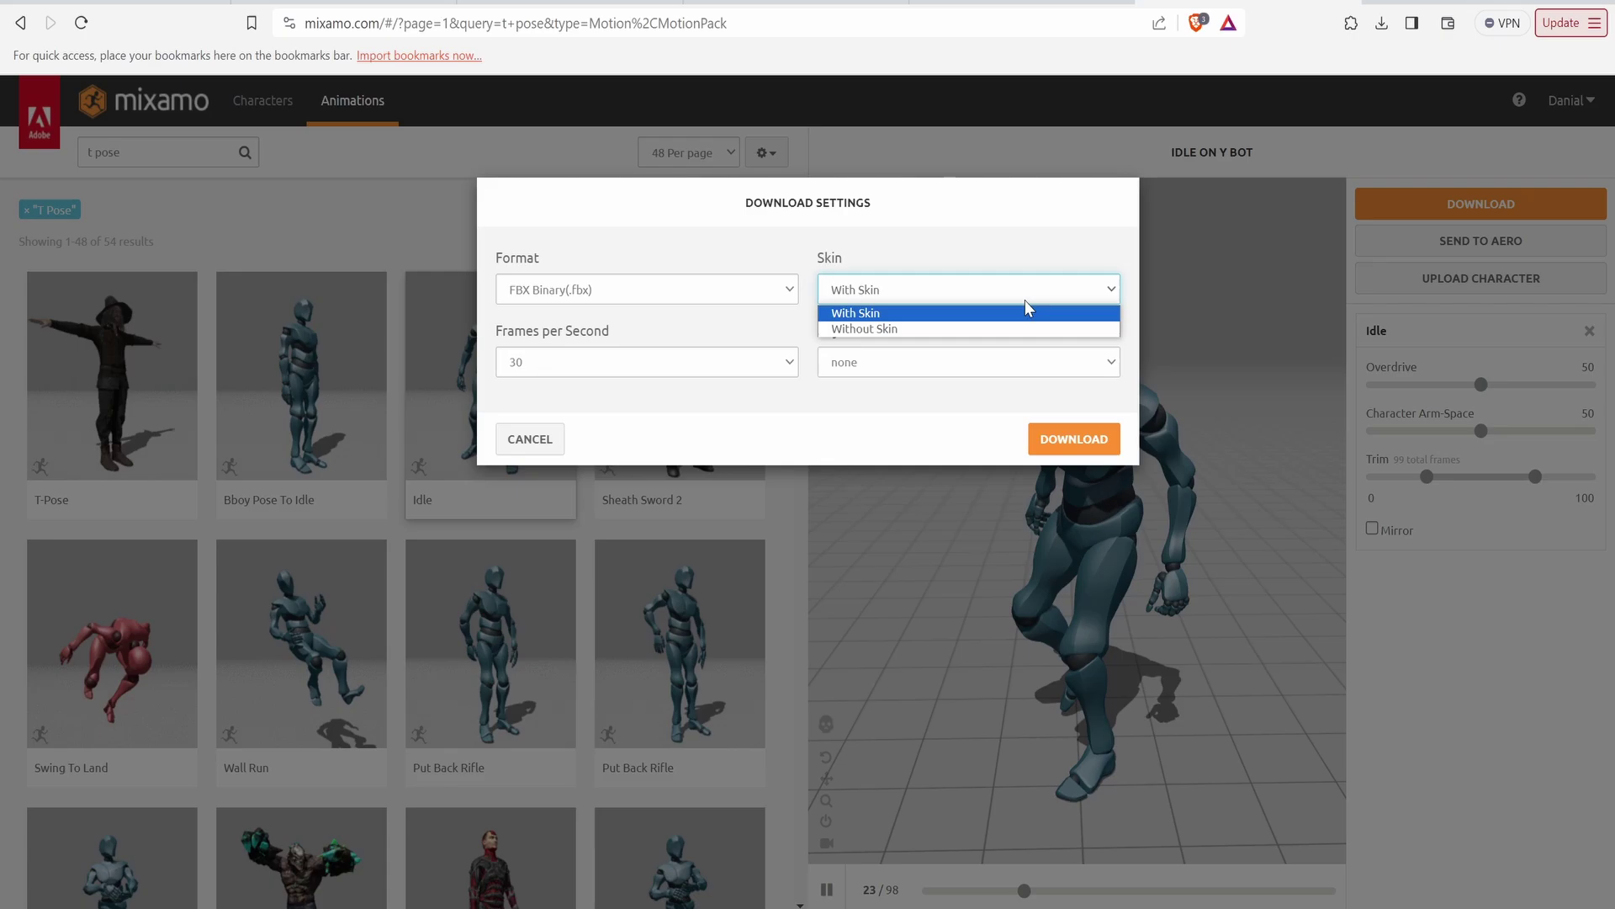
left_click(969, 332)
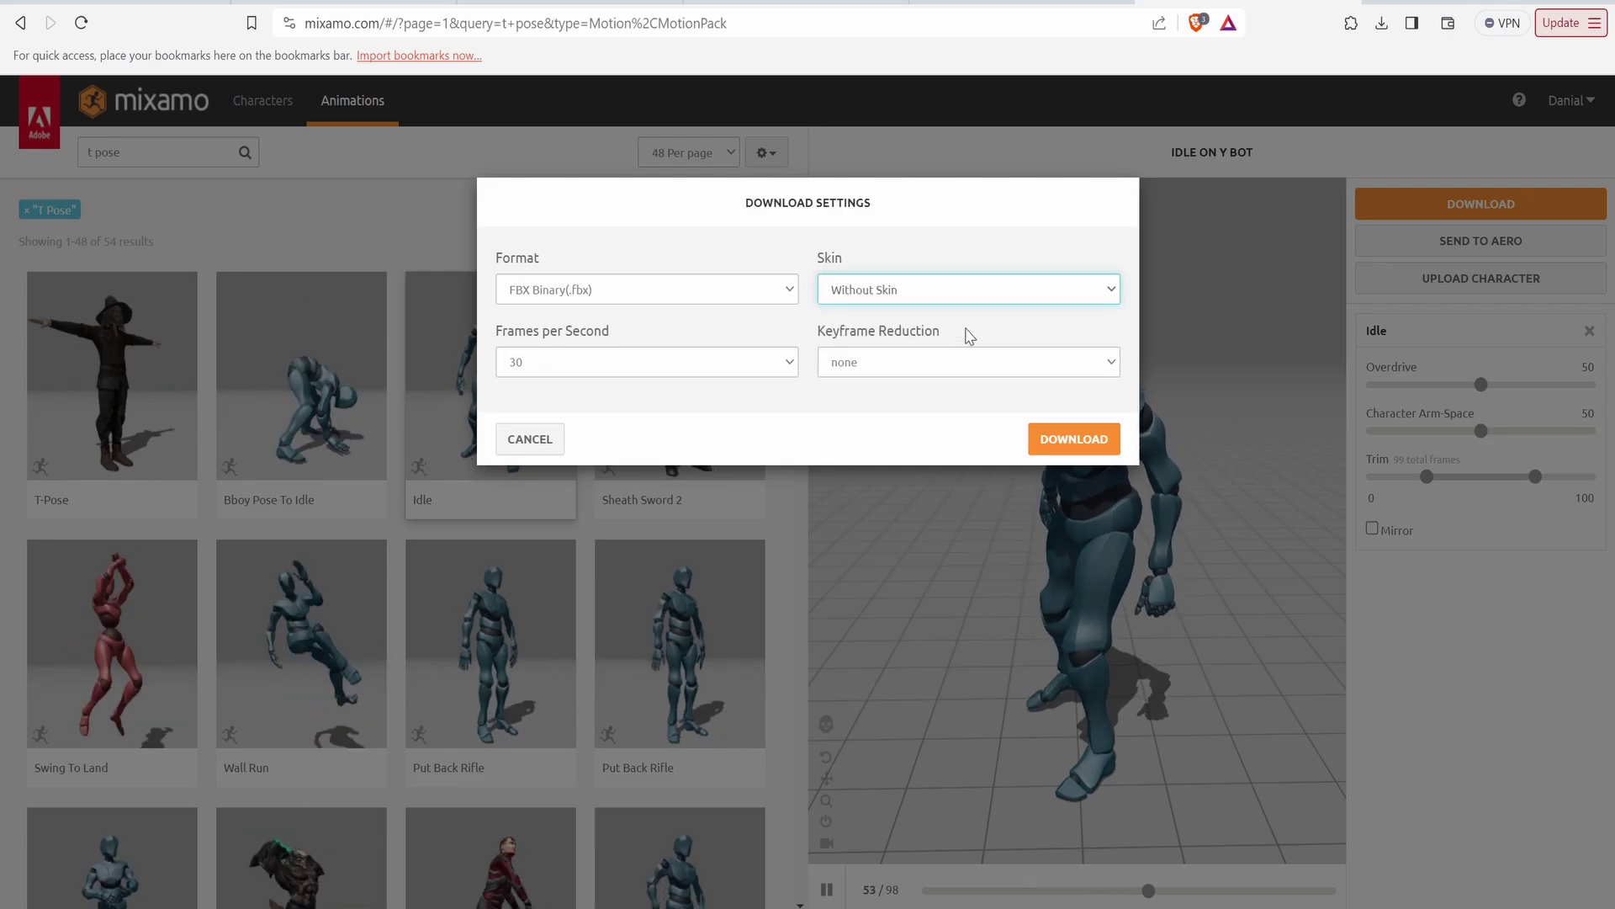
left_click(1076, 435)
Download Bboy Pose To Idle and Walking Backwards without skin, then start Shoved Reaction With Spin.
left_click(1453, 207)
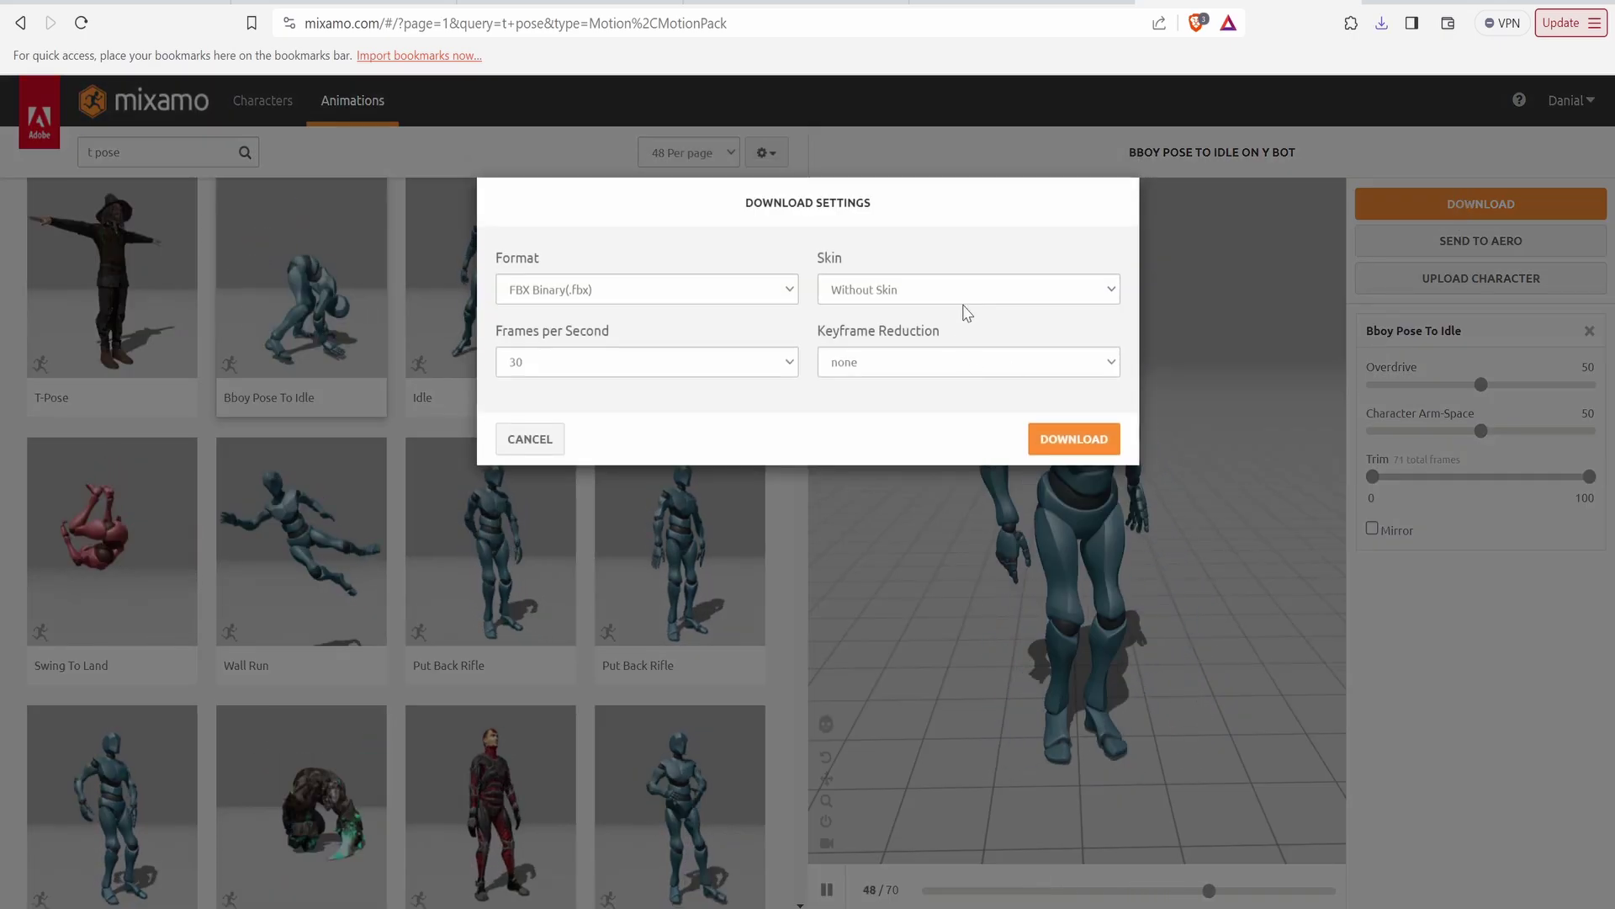
left_click(1068, 441)
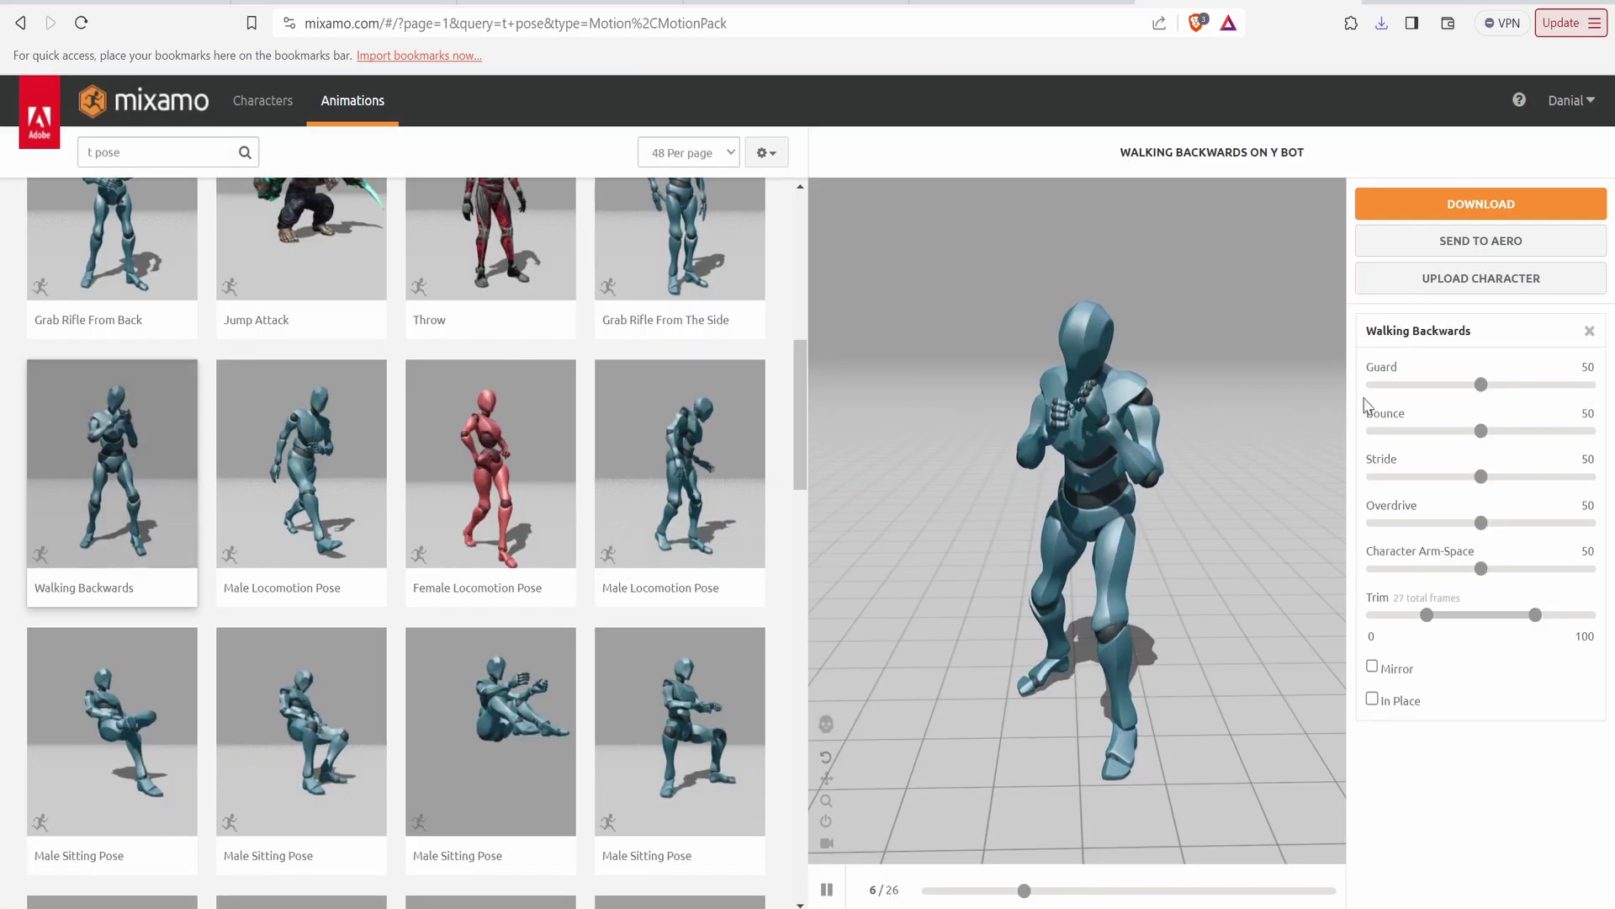
left_click(1464, 209)
left_click(1074, 428)
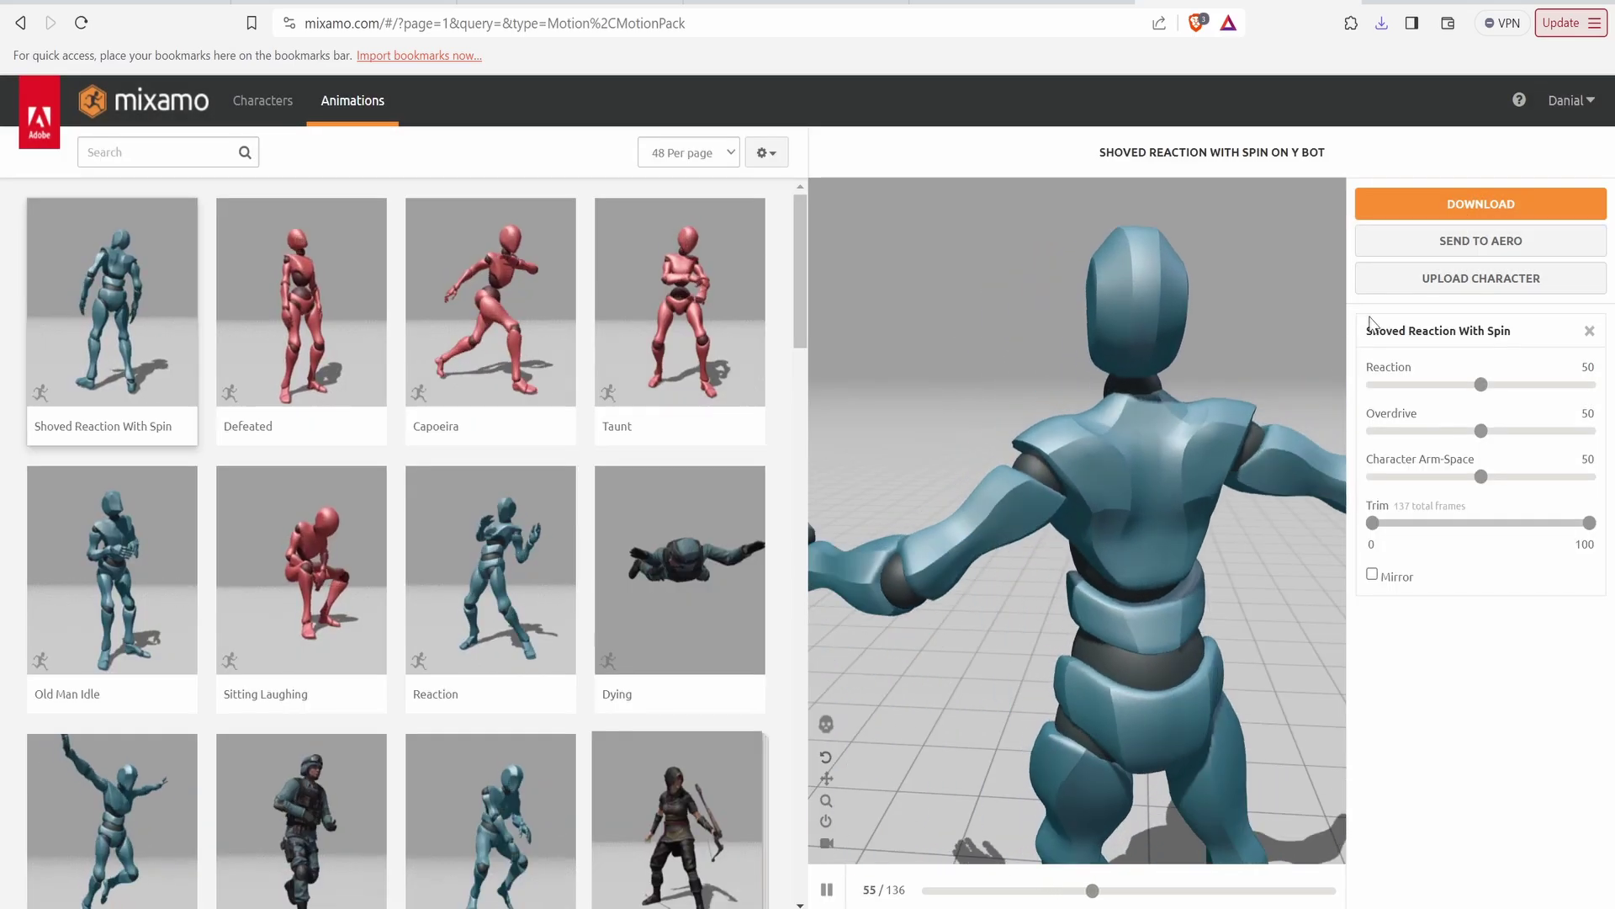
left_click(1446, 215)
Download Shoved Reaction With Spin, import the animations, delete Armature.001–.004, and export as glTF 2.0.
left_click(1092, 430)
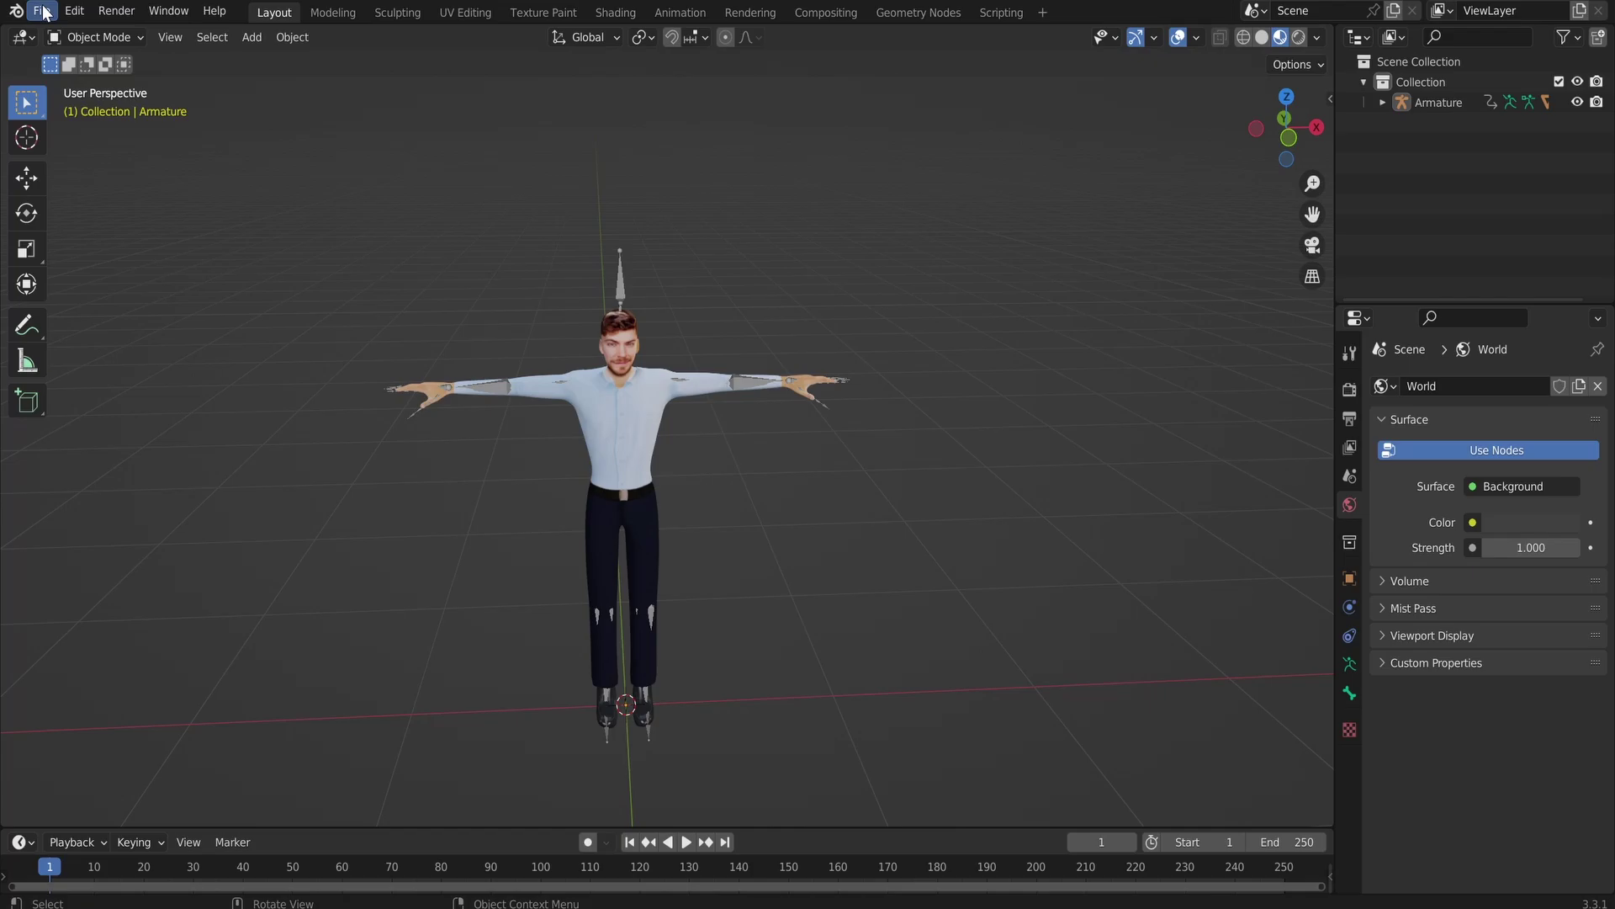
left_click(41, 11)
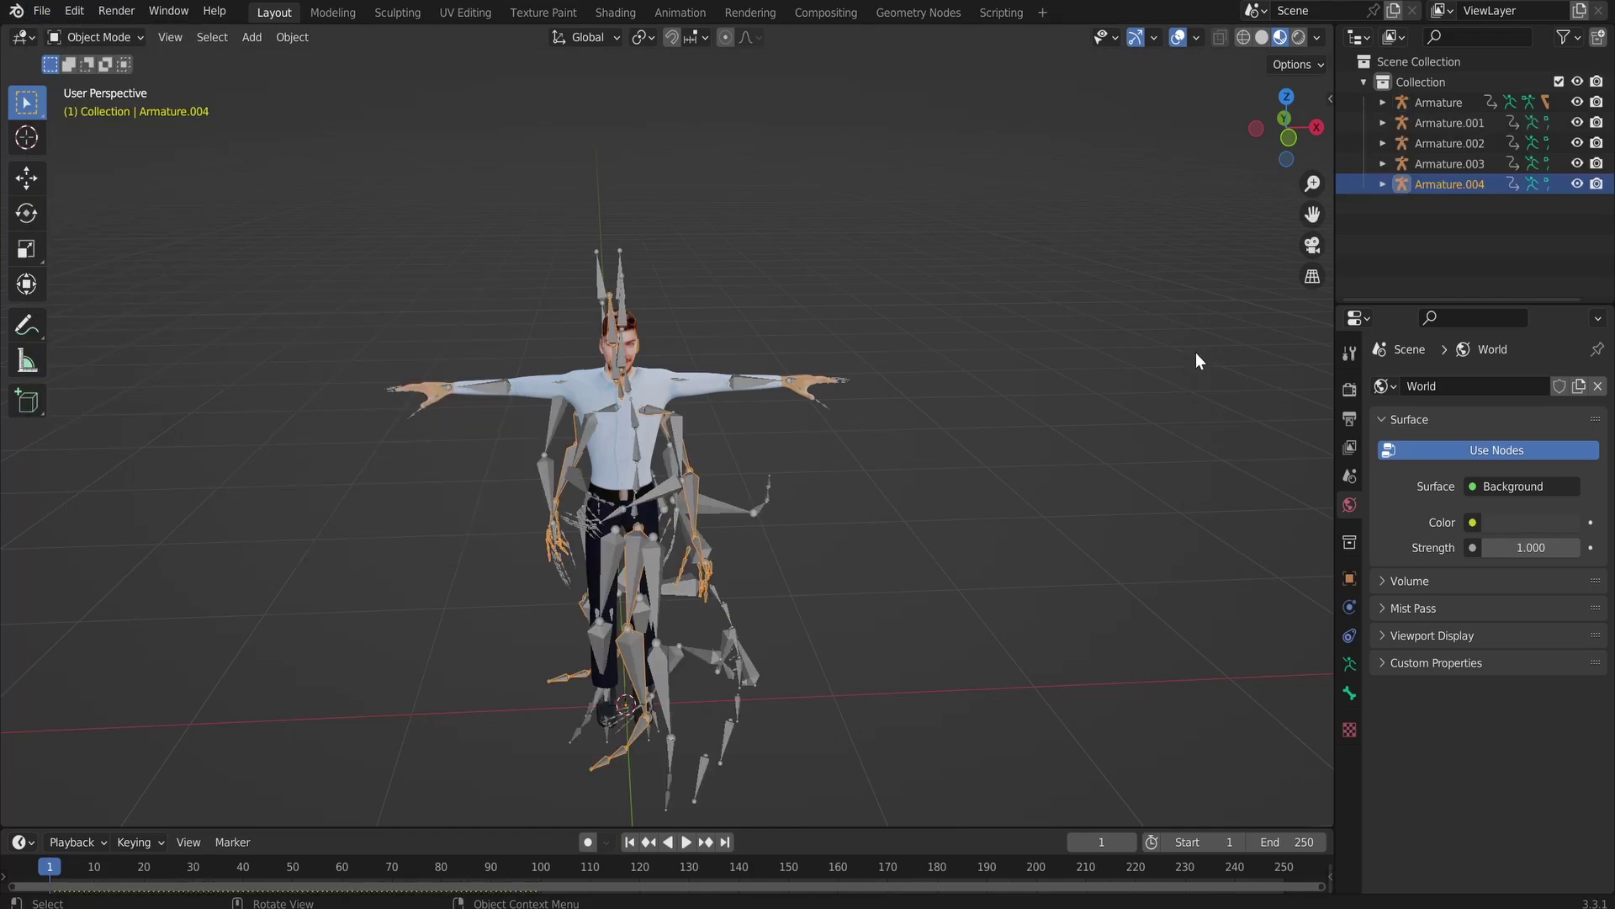
left_click(1425, 128)
left_click(1428, 166, "ctrl")
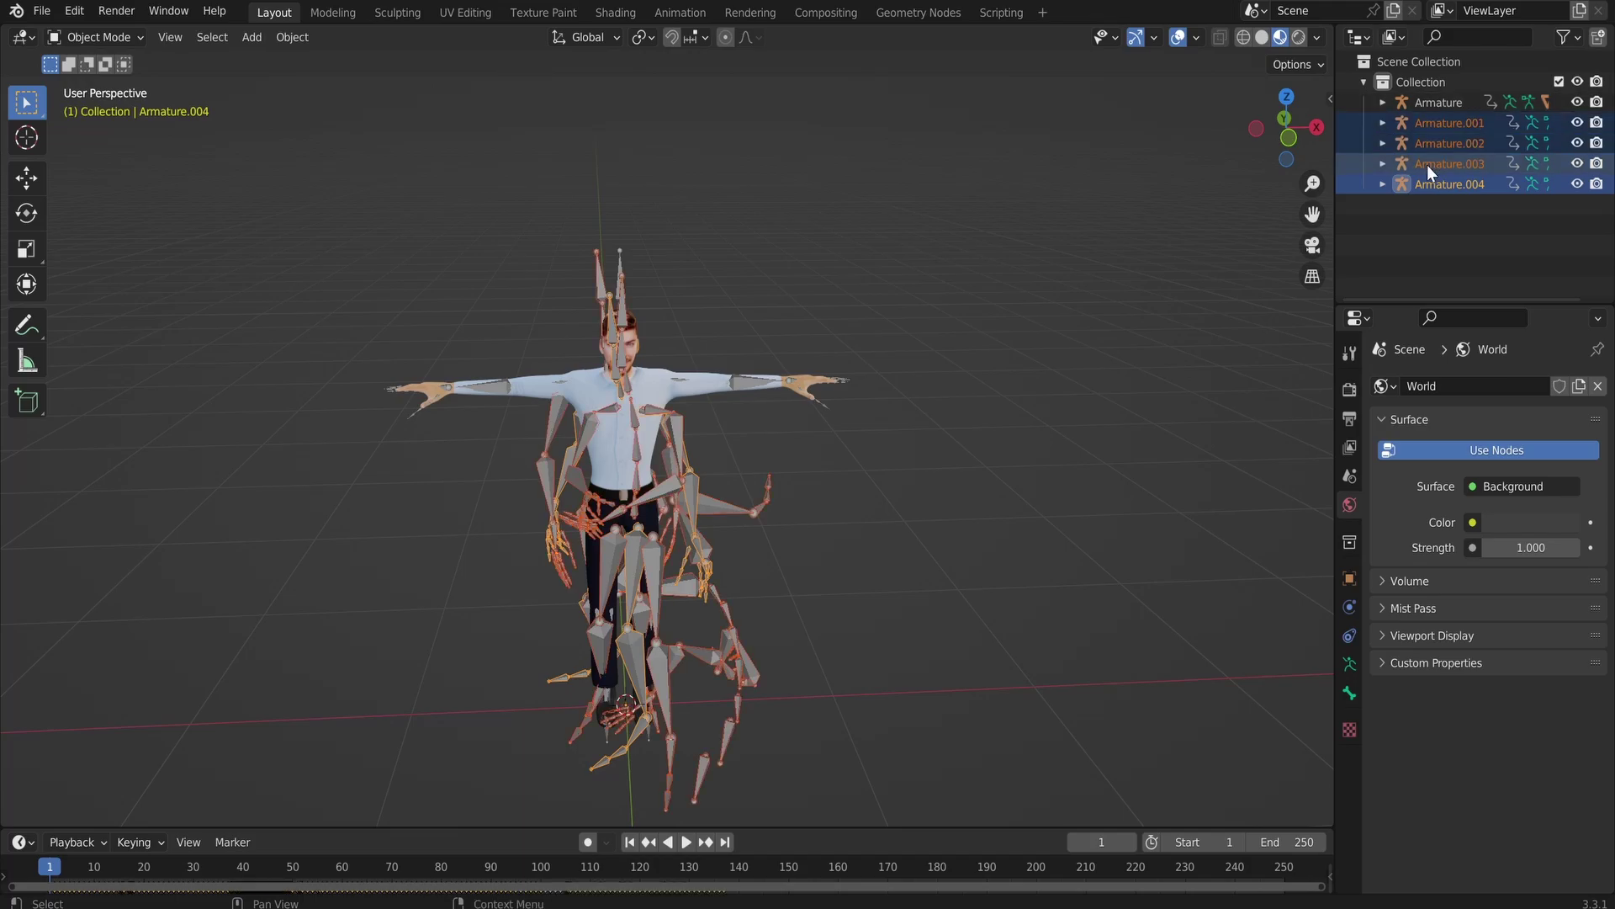
key("Delete")
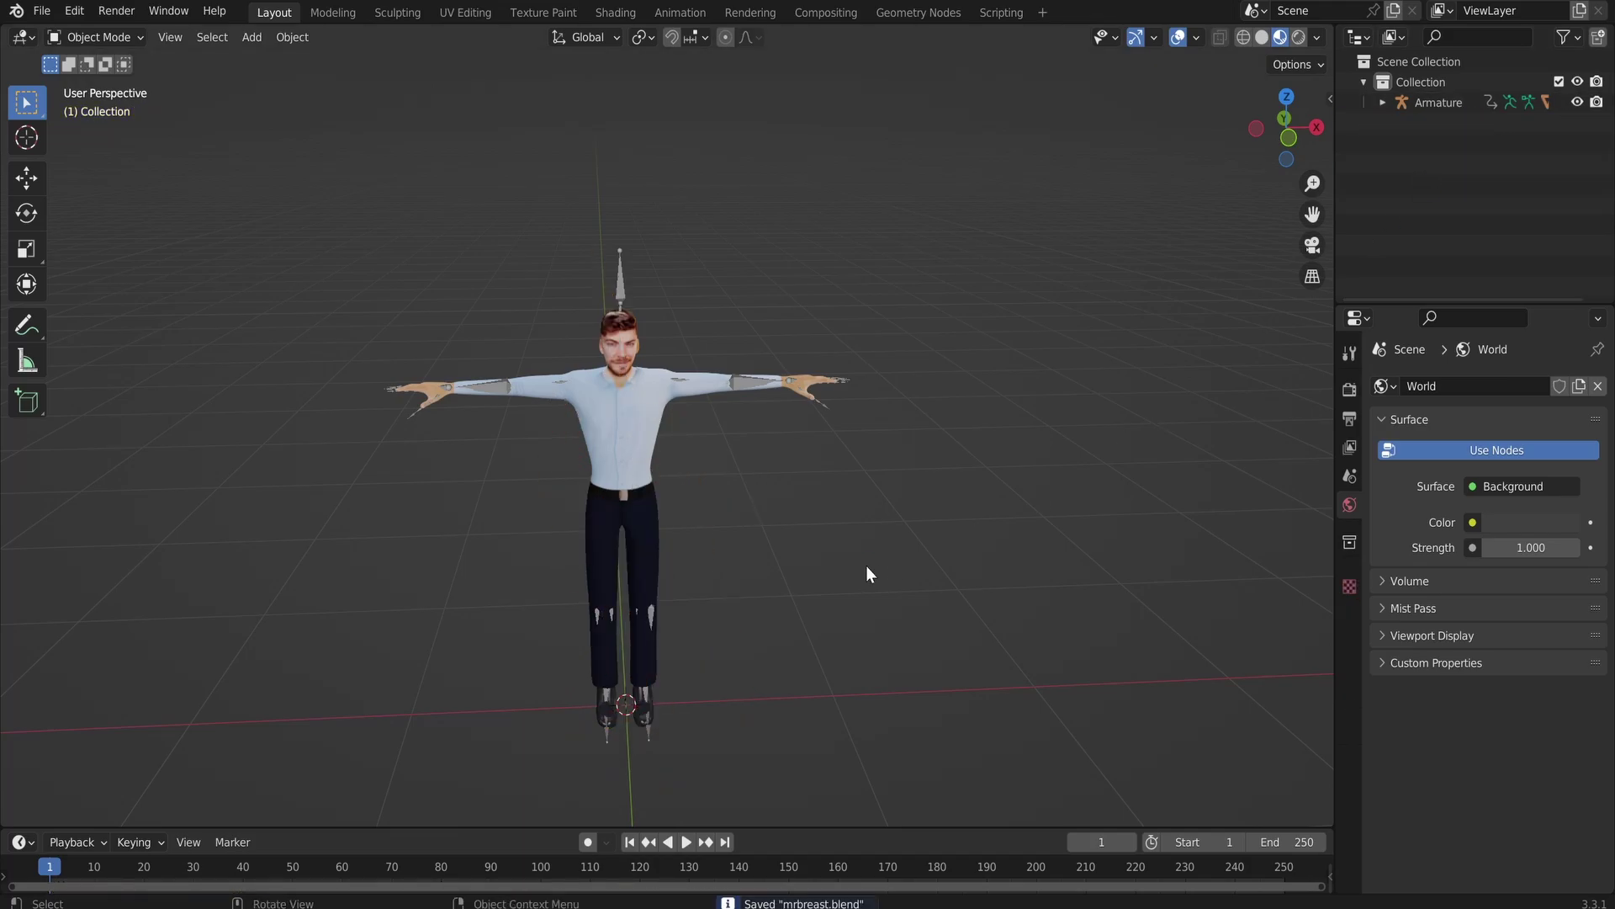
left_click(39, 12)
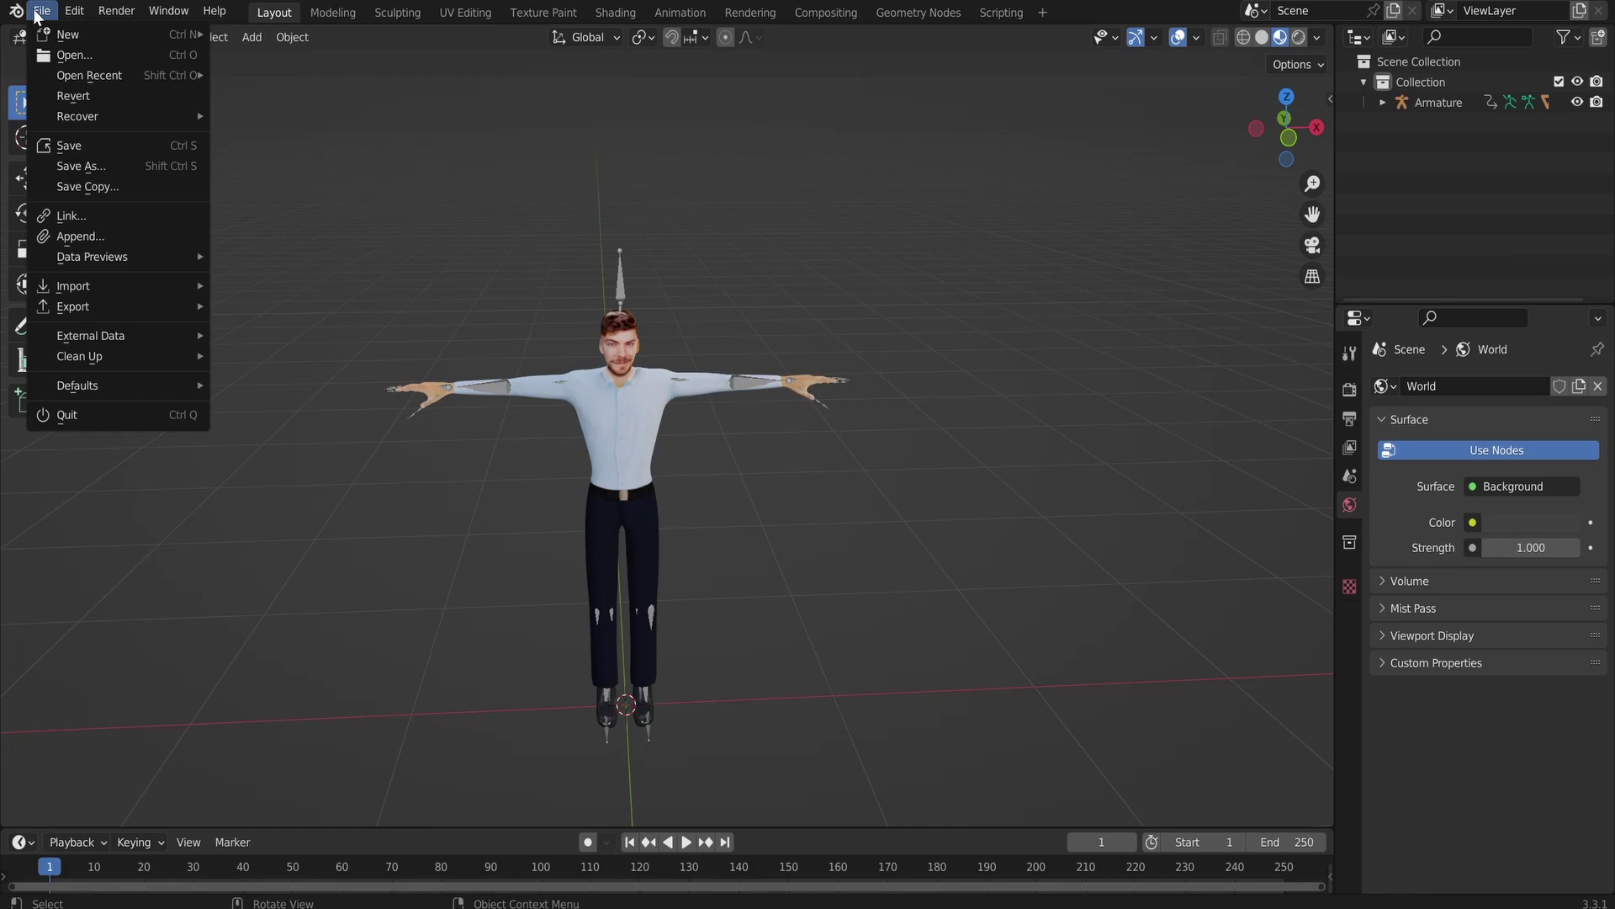
mouse_move(73, 306)
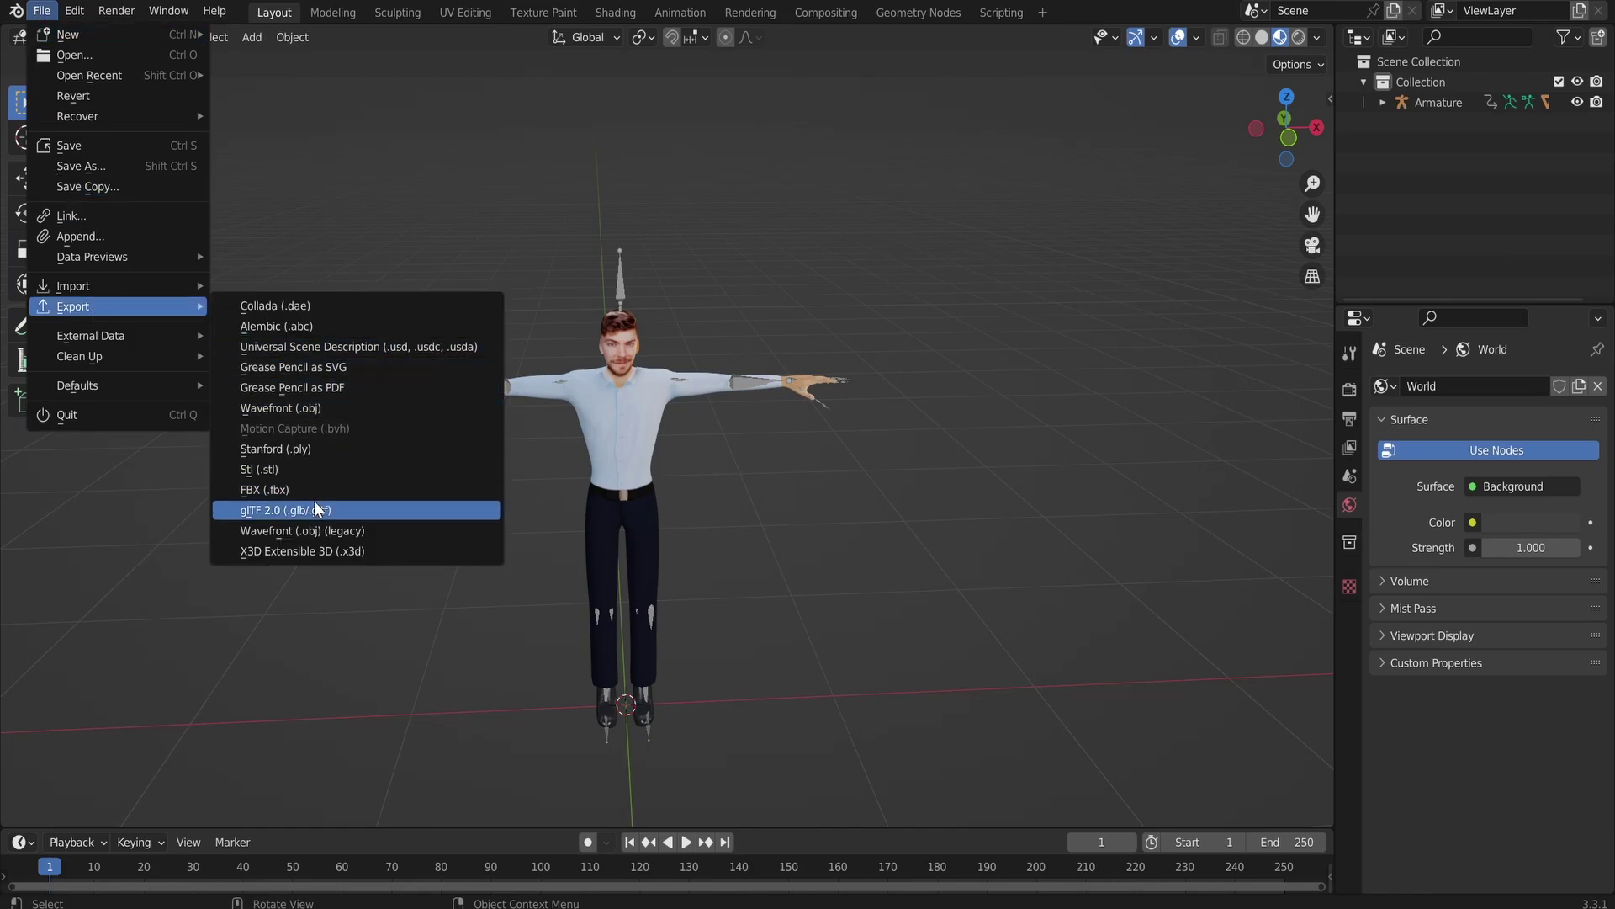
left_click(314, 502)
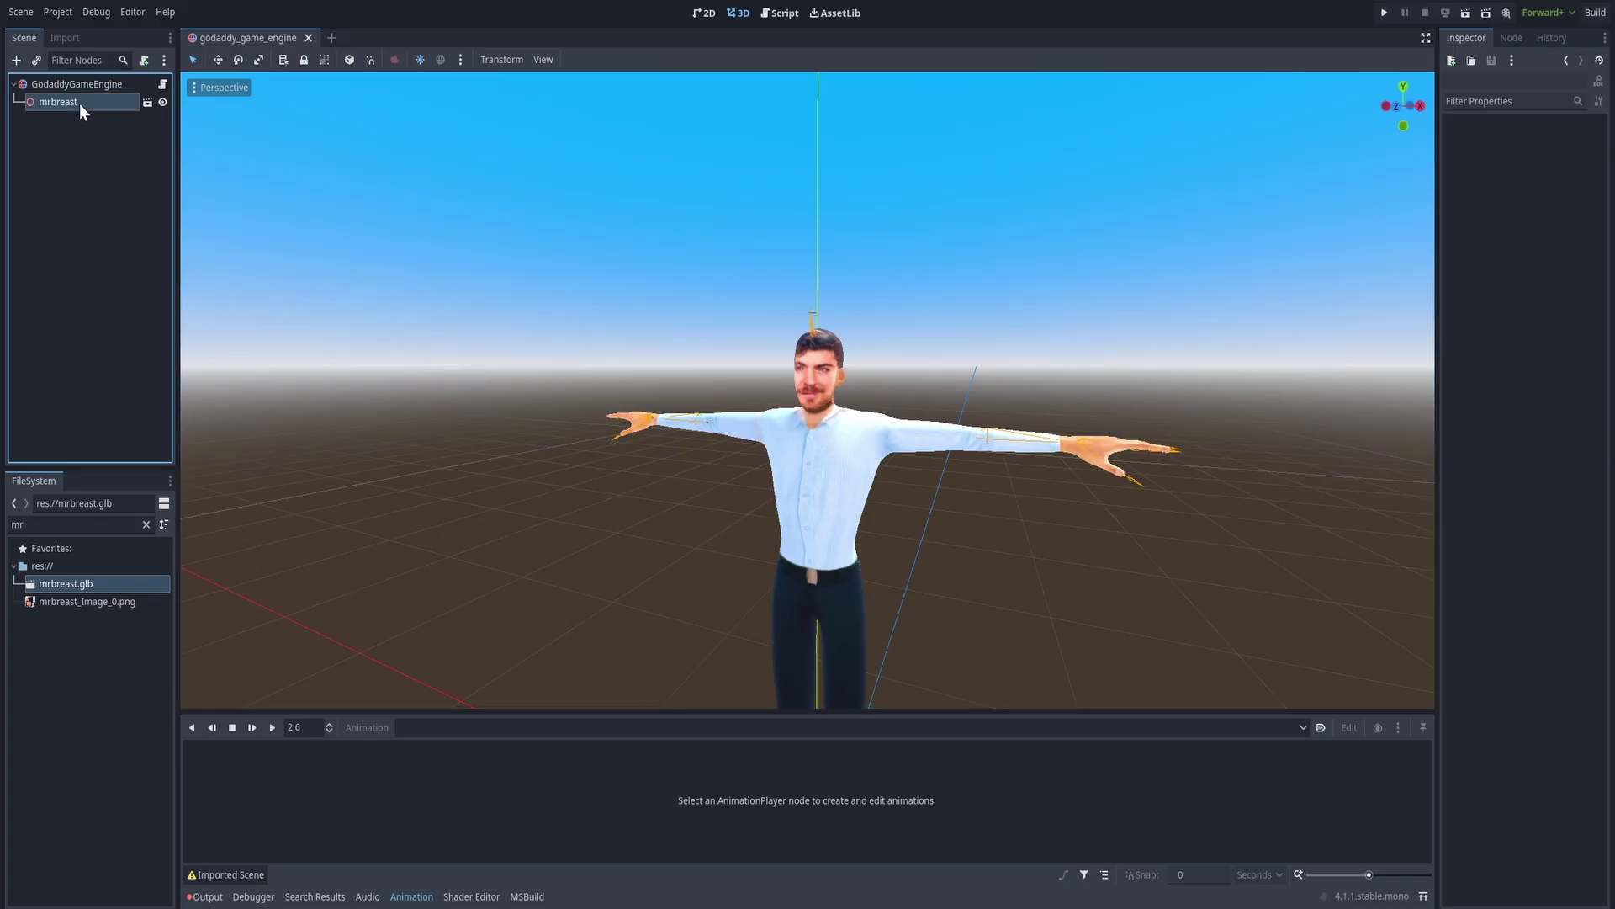
In Godot, make the mrbreast scene's children editable and play the Armature_002 animation.
right_click(79, 105)
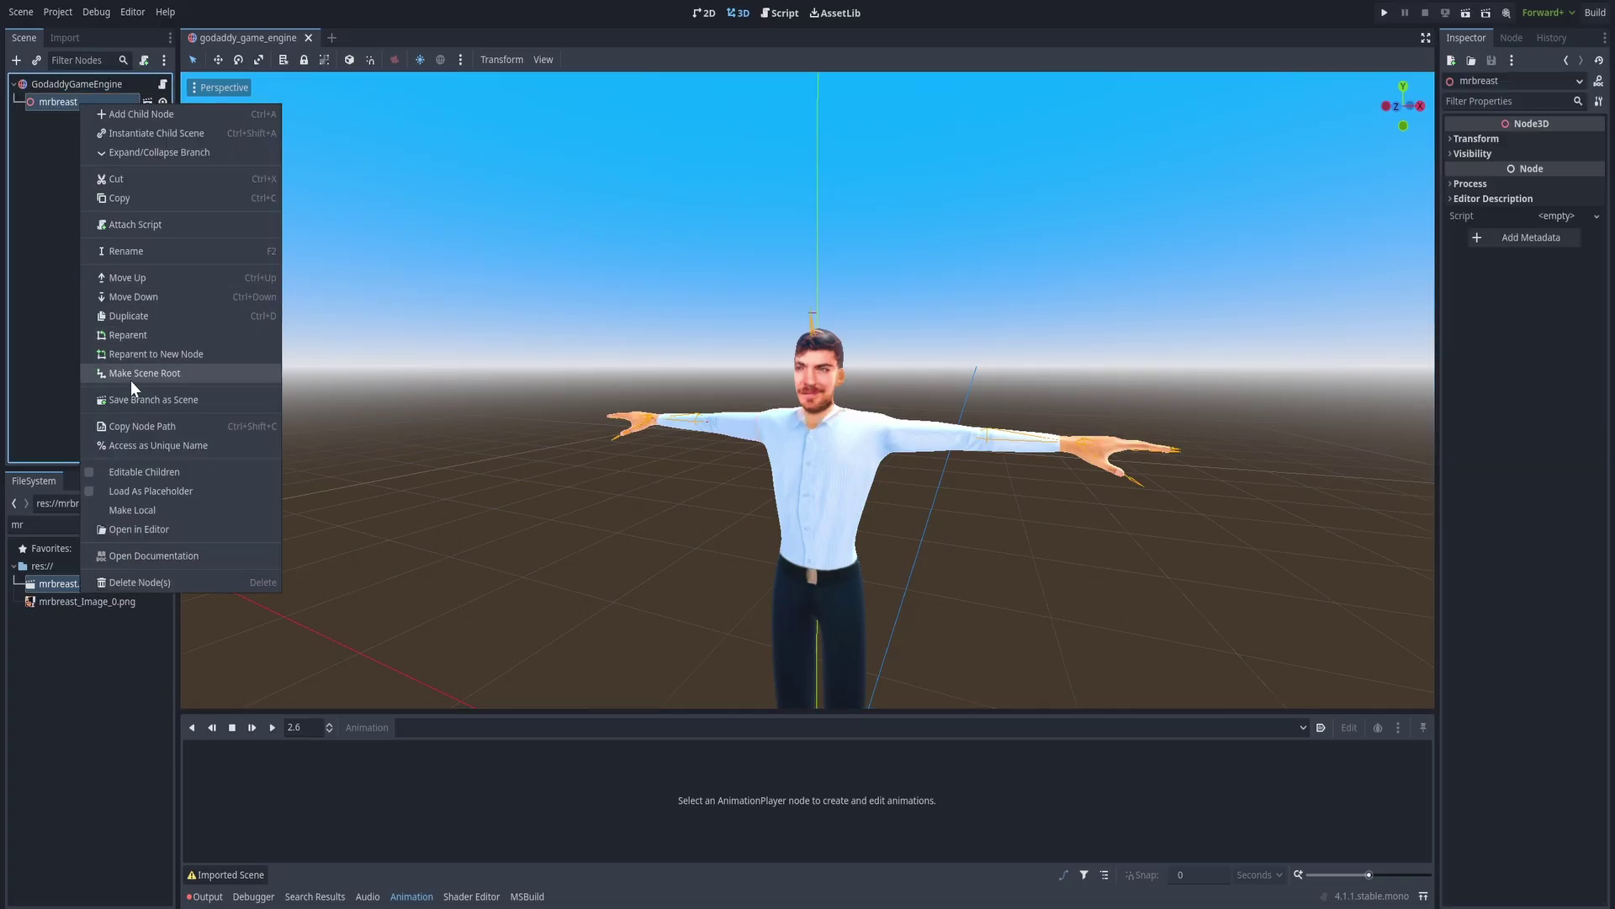
left_click(137, 509)
left_click(72, 166)
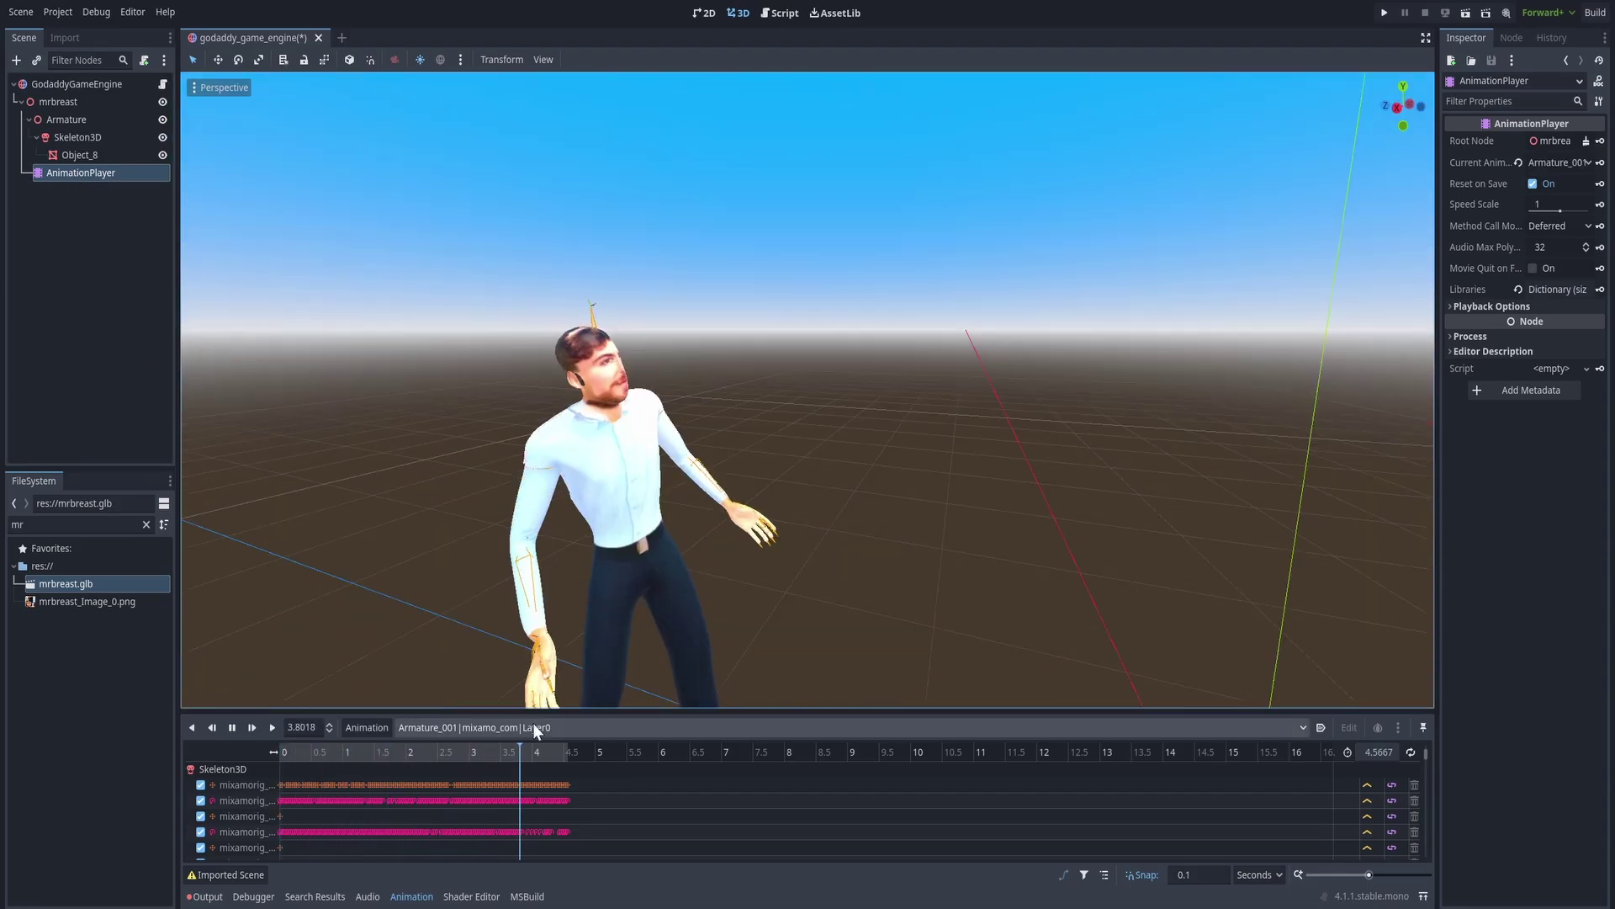
left_click(533, 727)
left_click(516, 764)
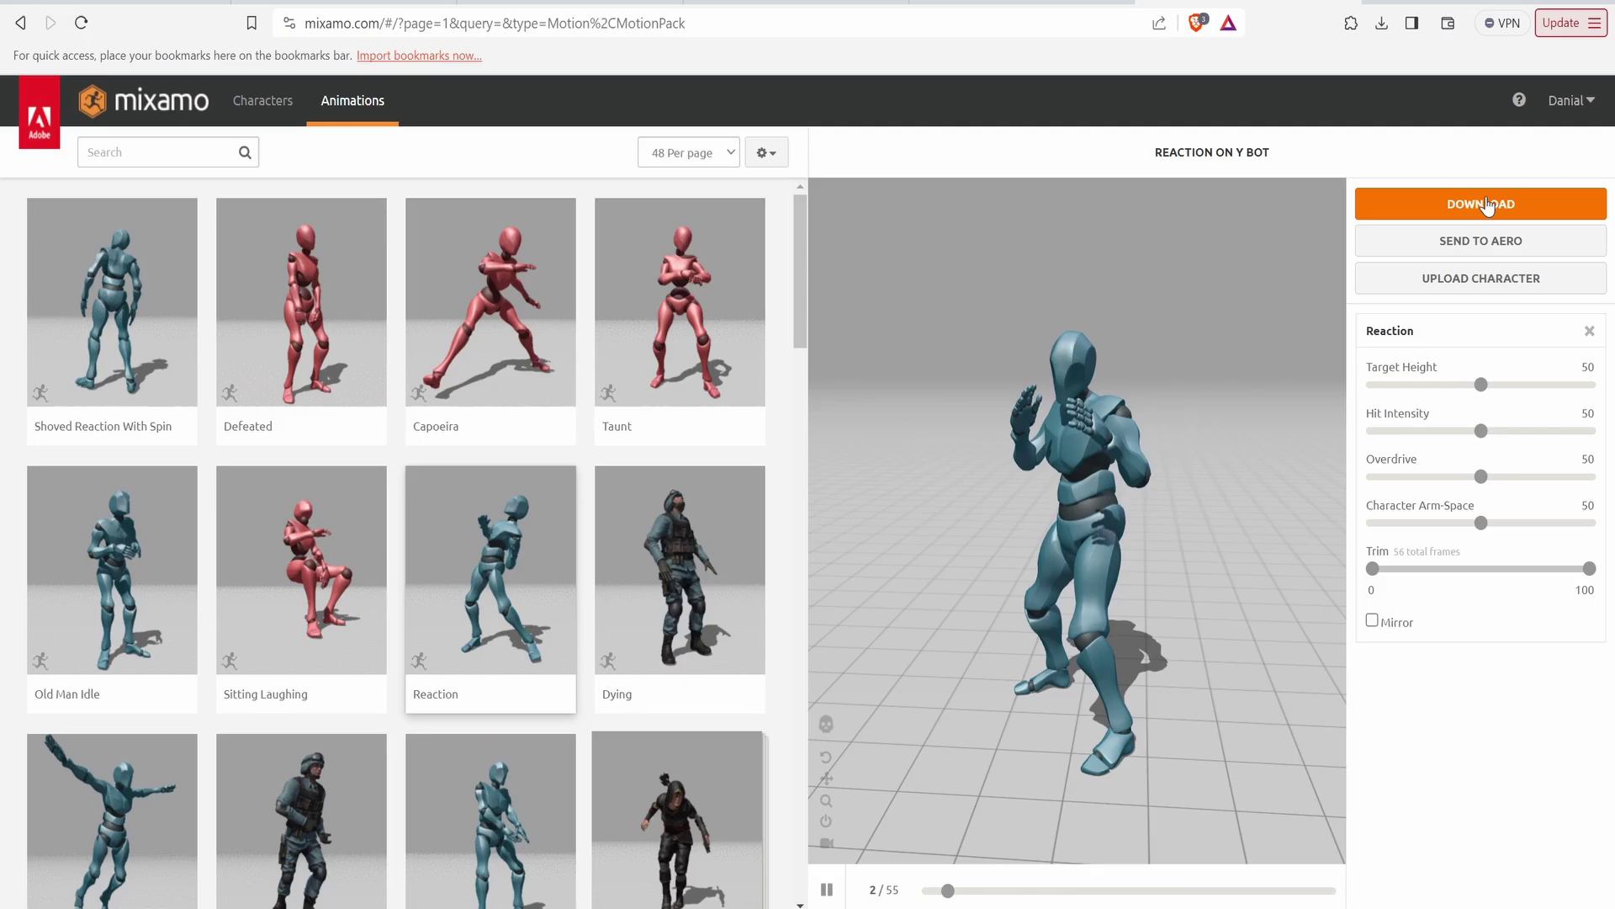
Open Mixamo's download settings for the Reaction animation.
left_click(1464, 203)
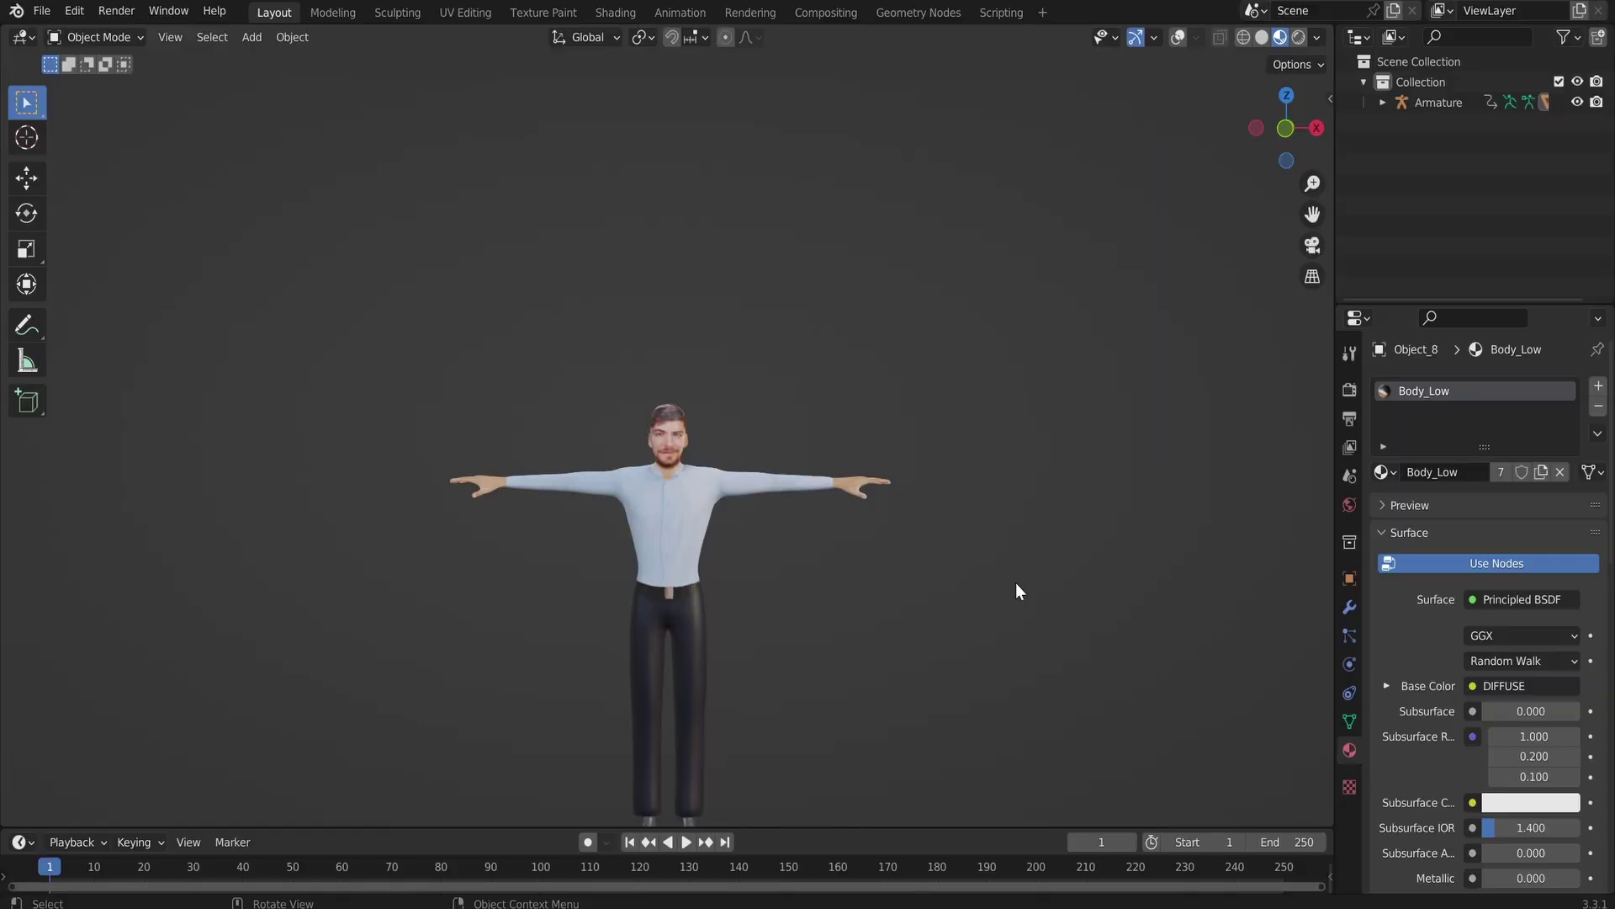
scroll(1017, 591, "up", 3)
scroll(1017, 591, "up", 3)
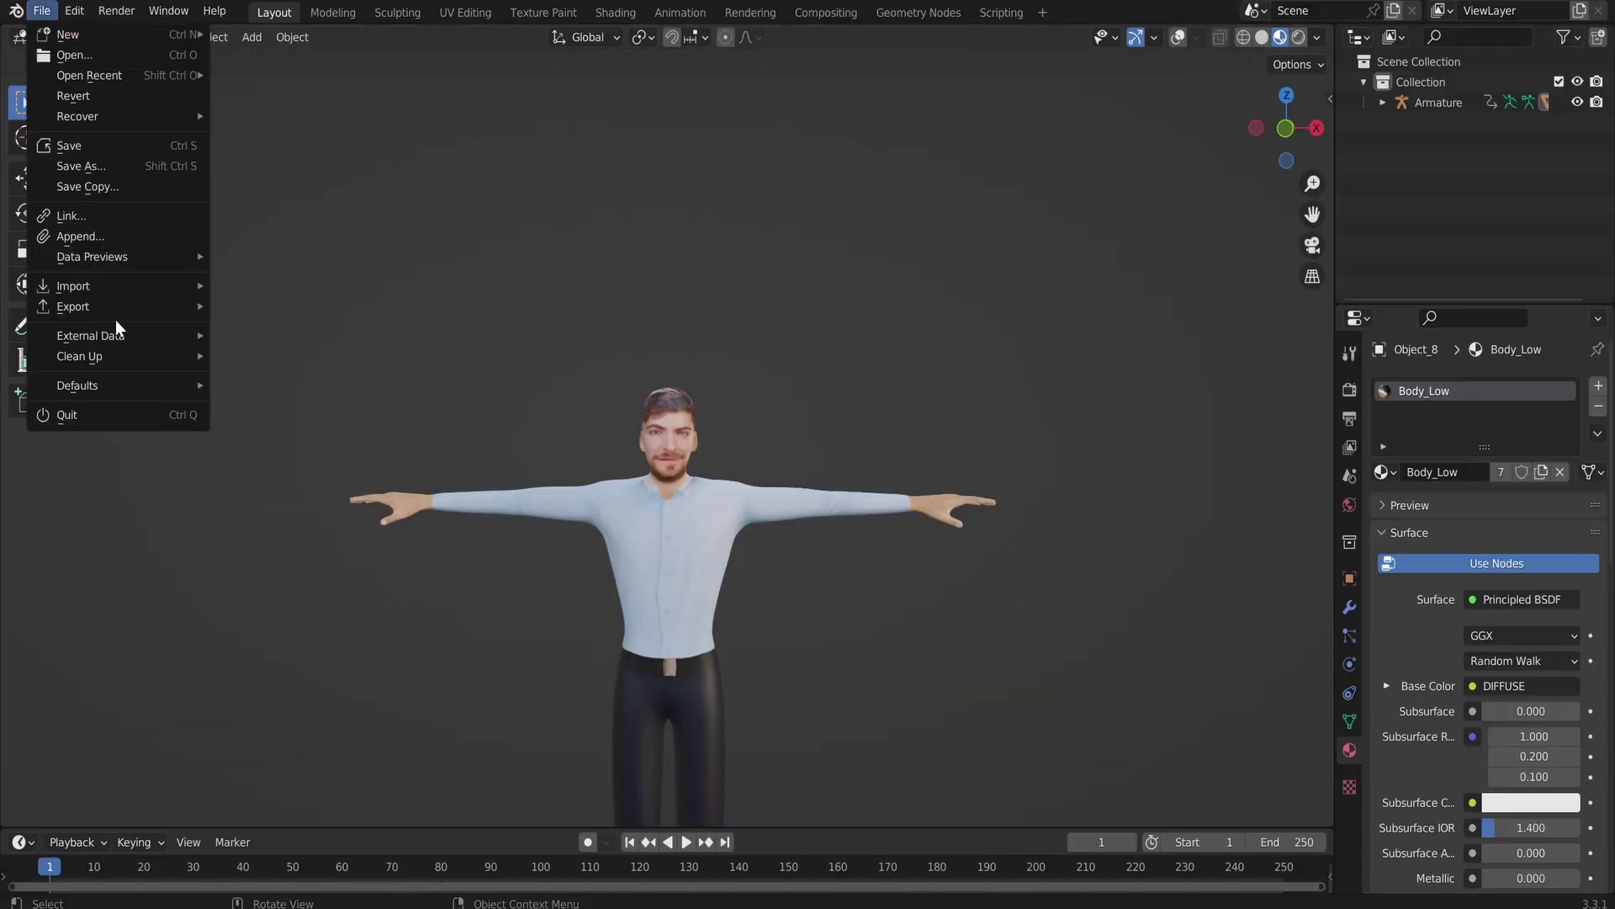